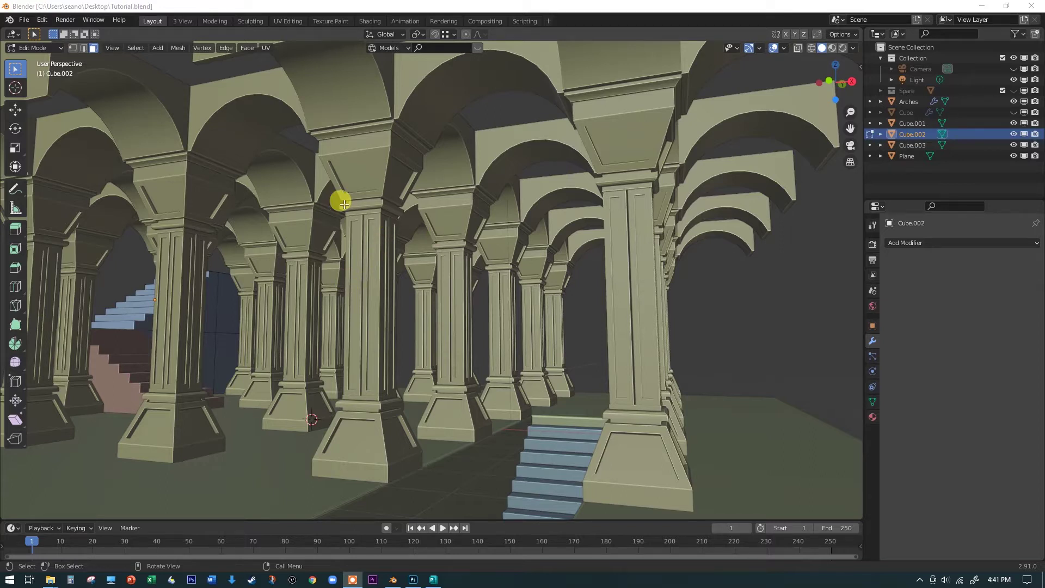
- Render a test image of the scene with F12, then close the render window
{"action": "key", "text": "F12"}
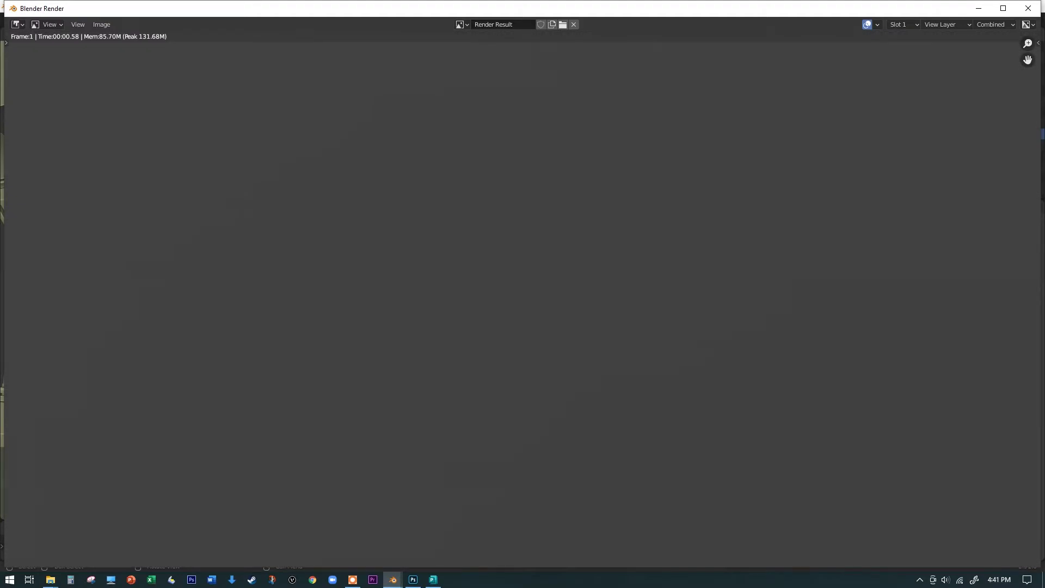
{"action": "left_click", "coordinate": [853, 120]}
{"action": "left_click", "coordinate": [1029, 9]}
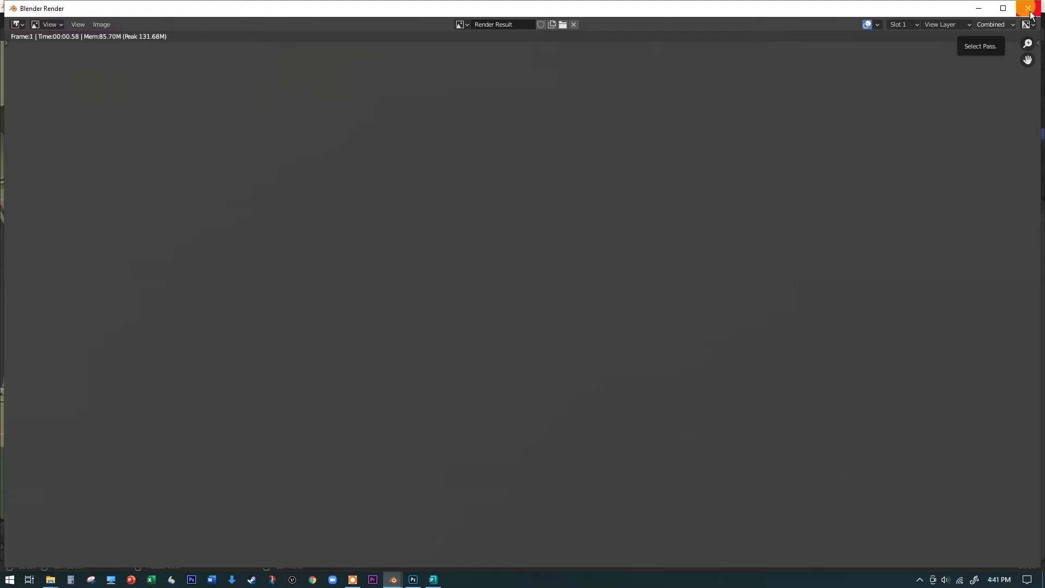
{"action": "left_click", "coordinate": [1029, 9]}
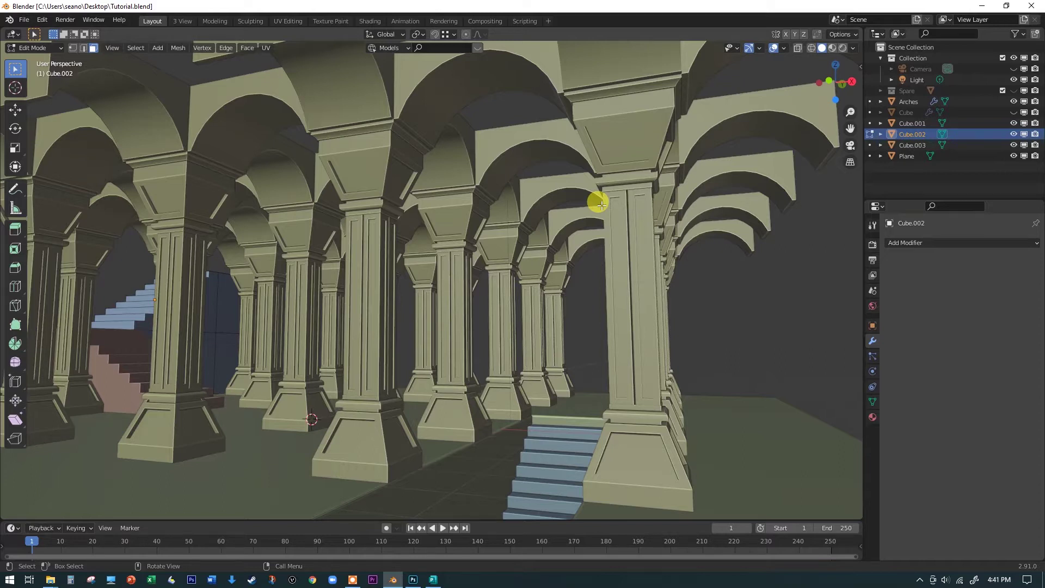
- Unhide the Camera in the Outliner and orbit down to an eye-level, frontal colonnade view
{"action": "left_click", "coordinate": [917, 74]}
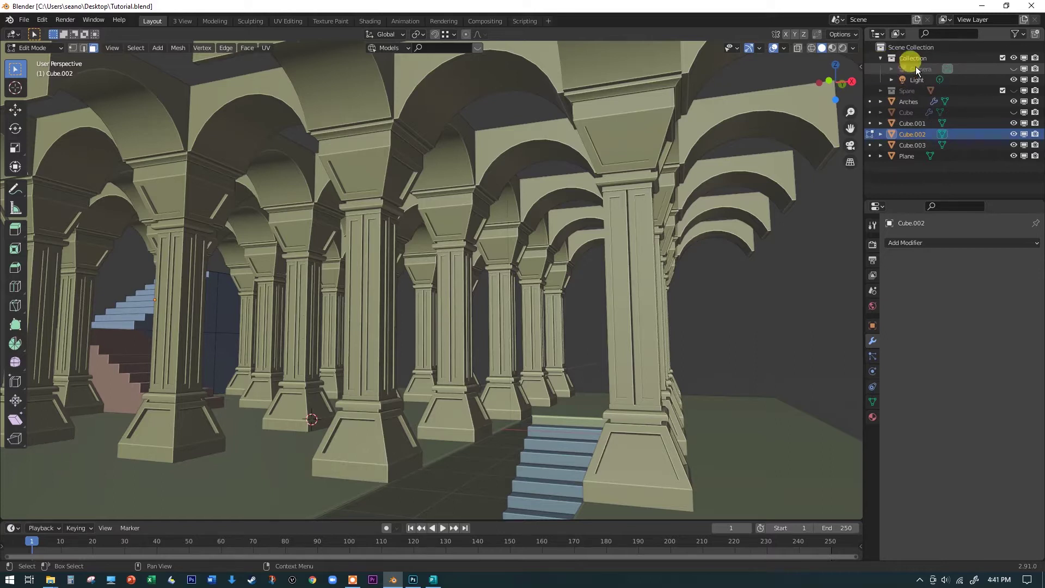
{"action": "left_click", "coordinate": [1013, 69]}
{"action": "middle_click_drag", "start_coordinate": [772, 156], "coordinate": [758, 227]}
{"action": "scroll", "coordinate": [484, 183], "scroll_direction": "up", "scroll_amount": 3}
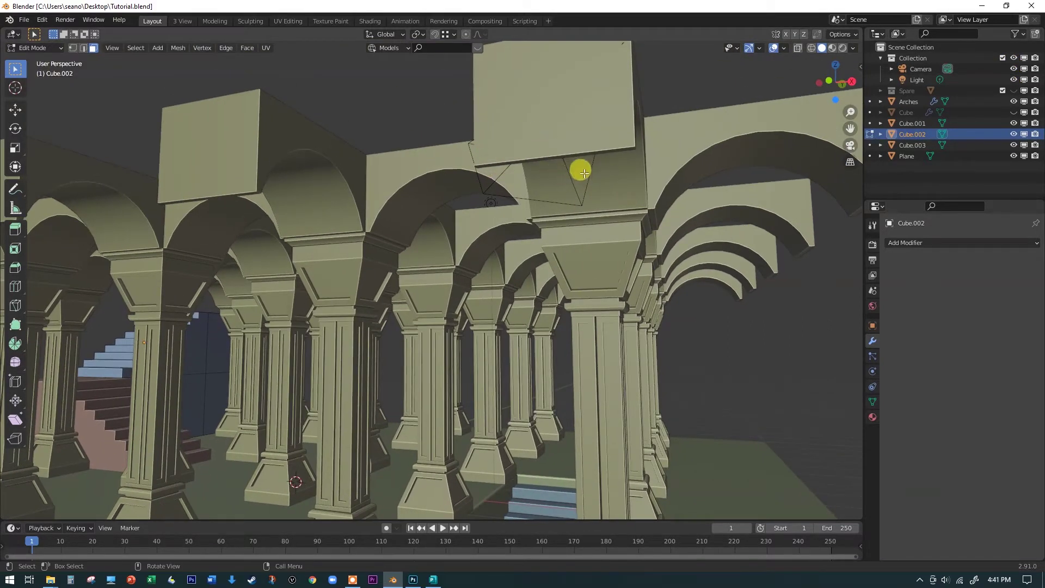
{"action": "middle_click_drag", "start_coordinate": [585, 173], "coordinate": [562, 207]}
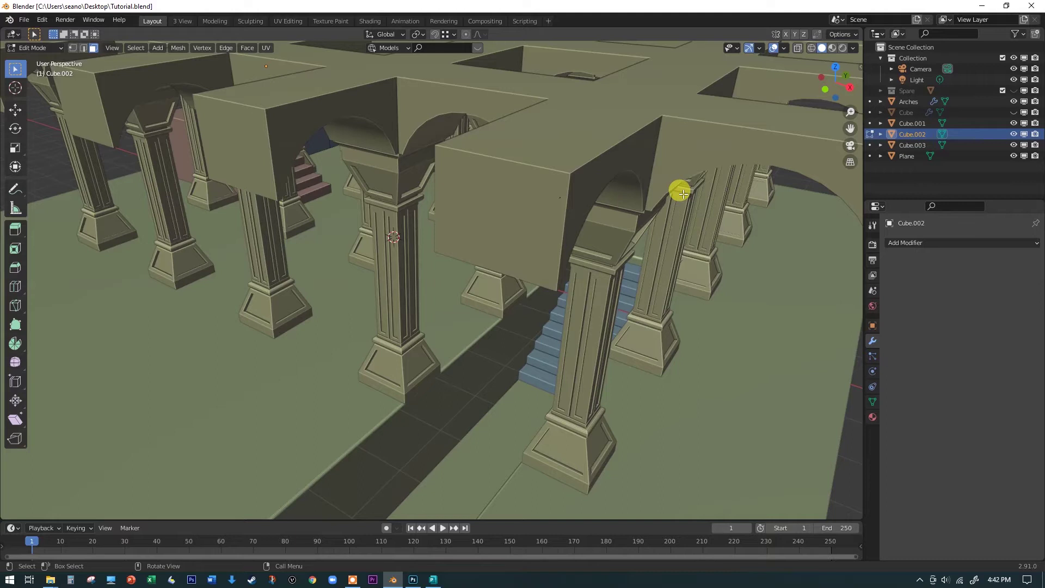
{"action": "middle_click_drag", "start_coordinate": [676, 186], "coordinate": [683, 162]}
{"action": "middle_click_drag", "start_coordinate": [702, 124], "coordinate": [602, 154]}
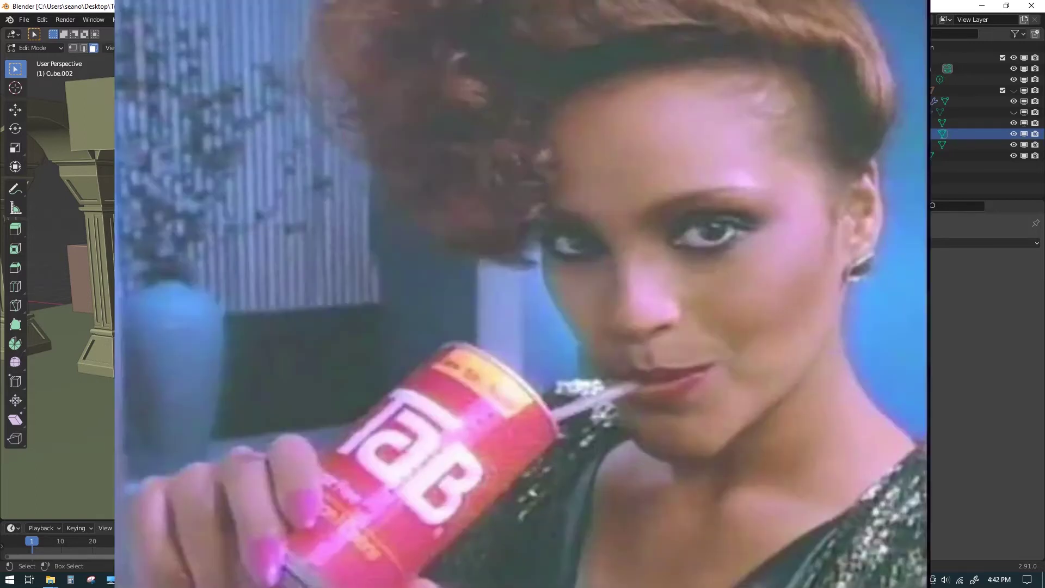
- In Object Mode, select the camera and drag it down toward the floor to Z 1.454 m
{"action": "key", "text": "Tab"}
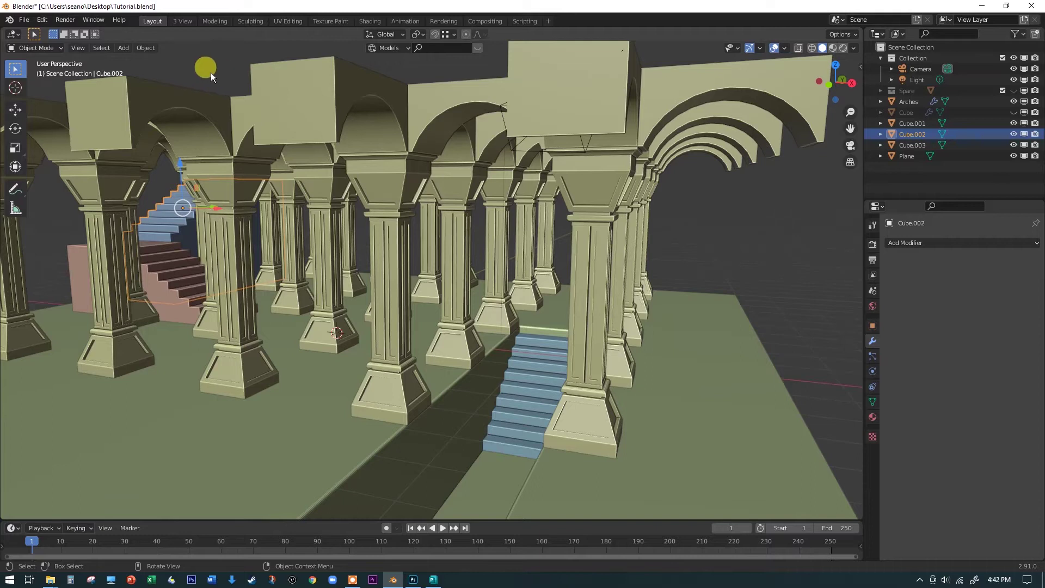
{"action": "left_click", "coordinate": [211, 72]}
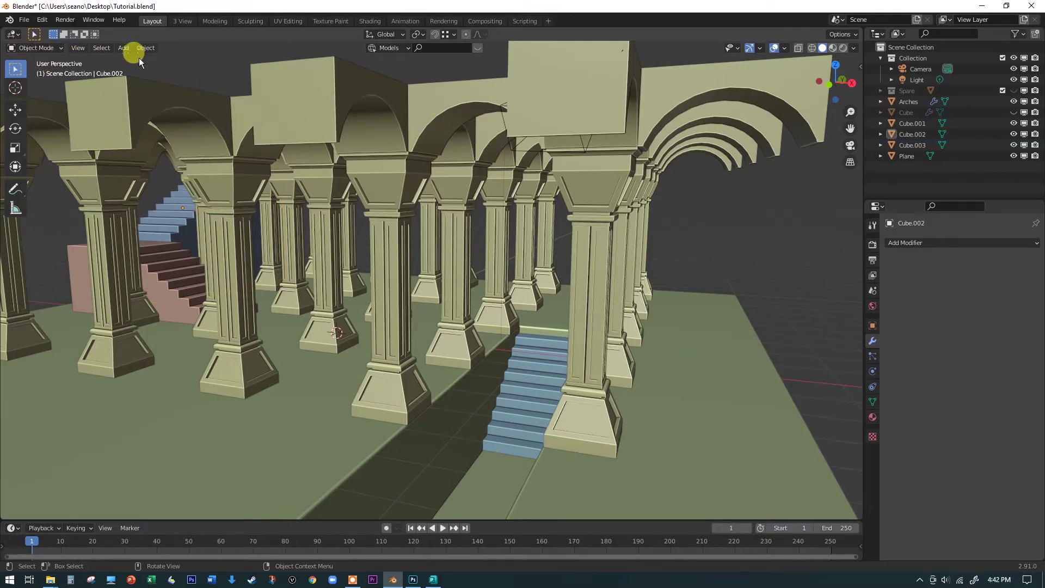
{"action": "left_click", "coordinate": [519, 143]}
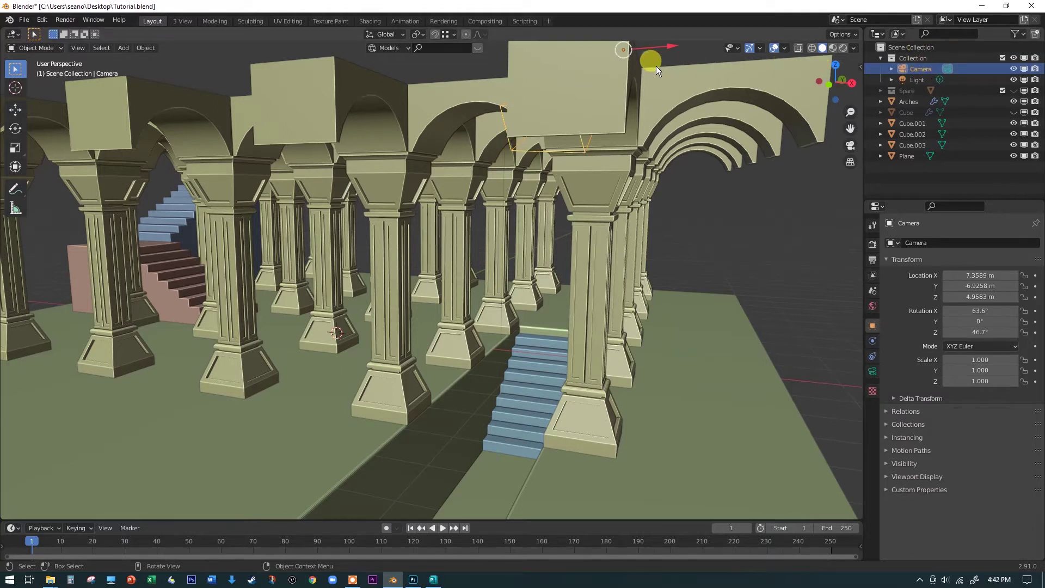
{"action": "scroll", "coordinate": [656, 66], "scroll_direction": "down", "scroll_amount": 5}
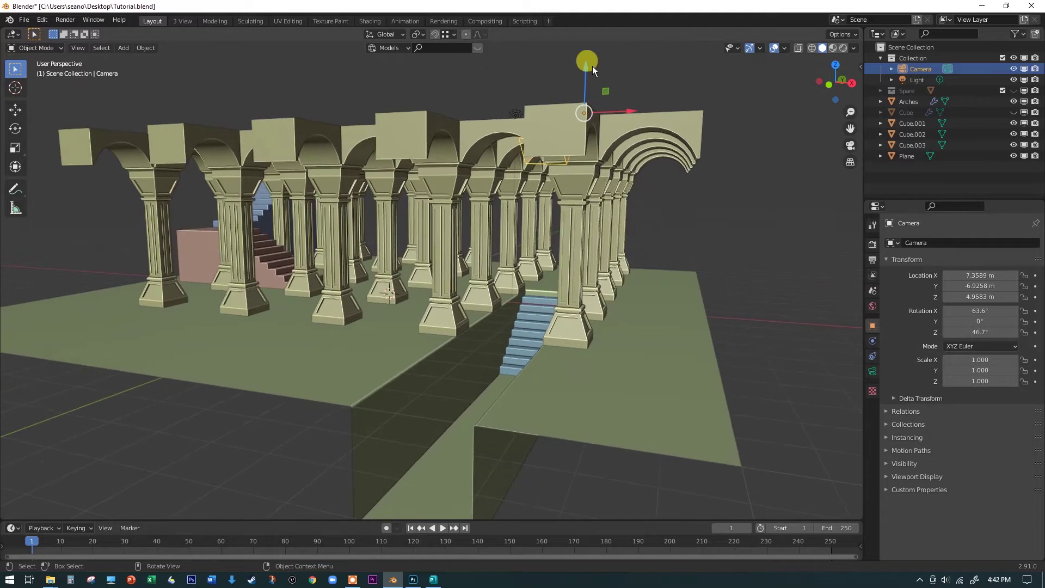
{"action": "left_click_drag", "start_coordinate": [585, 64], "coordinate": [557, 253]}
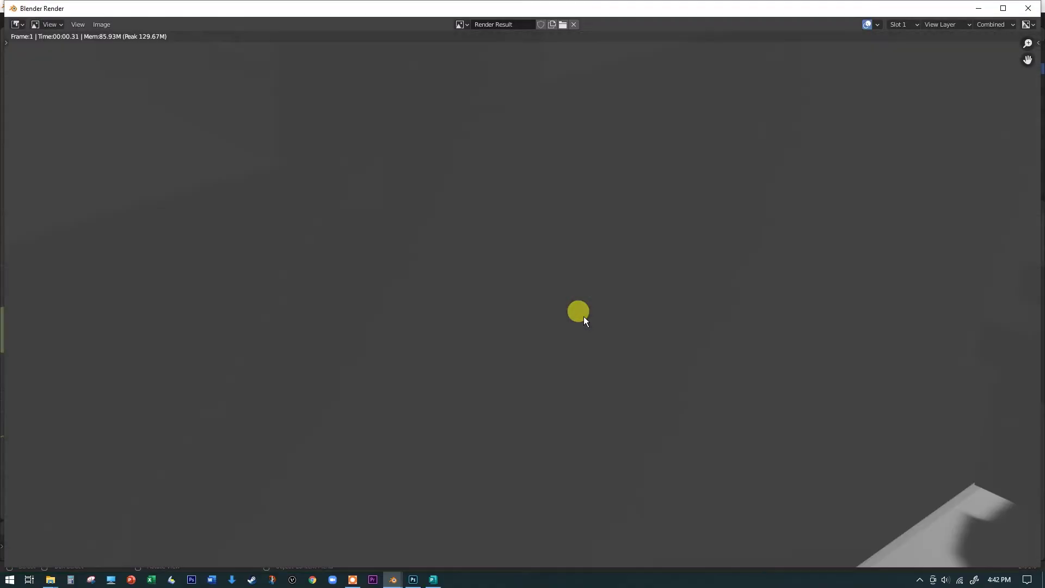
- Close the Blender Render window to return to the pillar hall
{"action": "left_click", "coordinate": [1029, 8]}
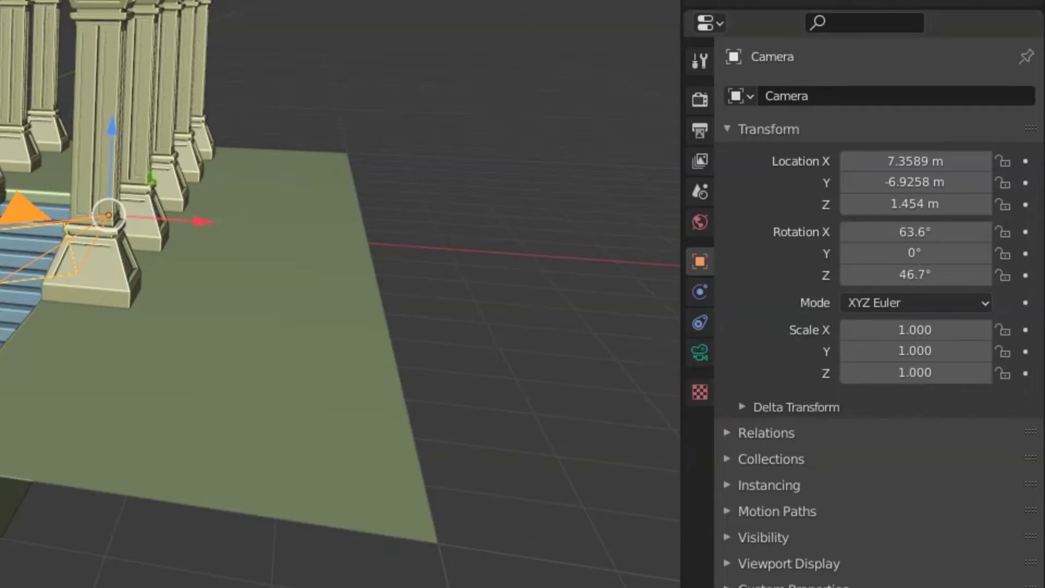
- Show the camera's Object Data lens panel with its 50 mm focal length
{"action": "left_click", "coordinate": [704, 357]}
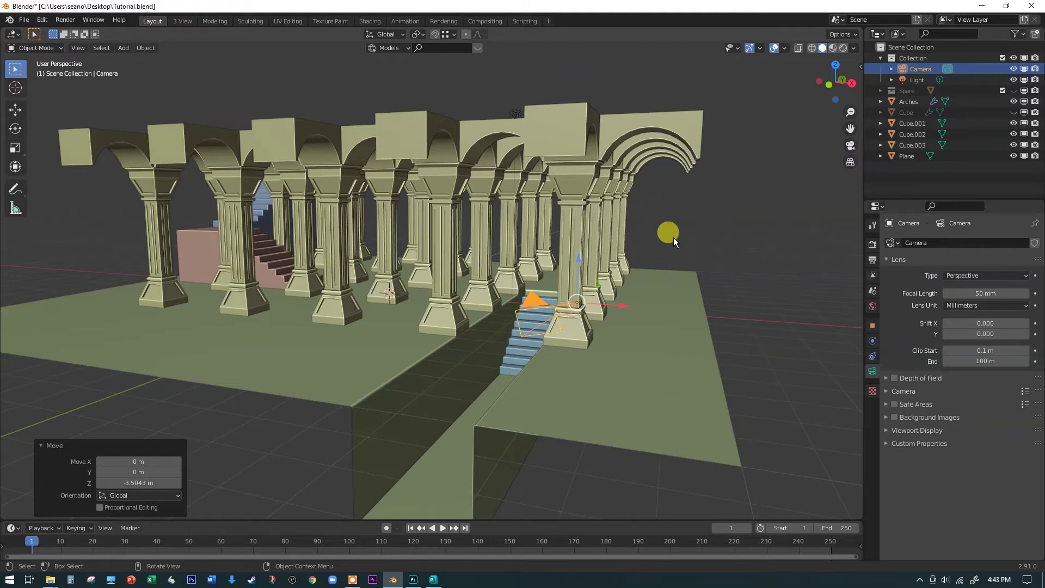
- Look through the scene camera via the view pie menu, stepping out and back with Numpad 0
{"action": "key", "text": "grave"}
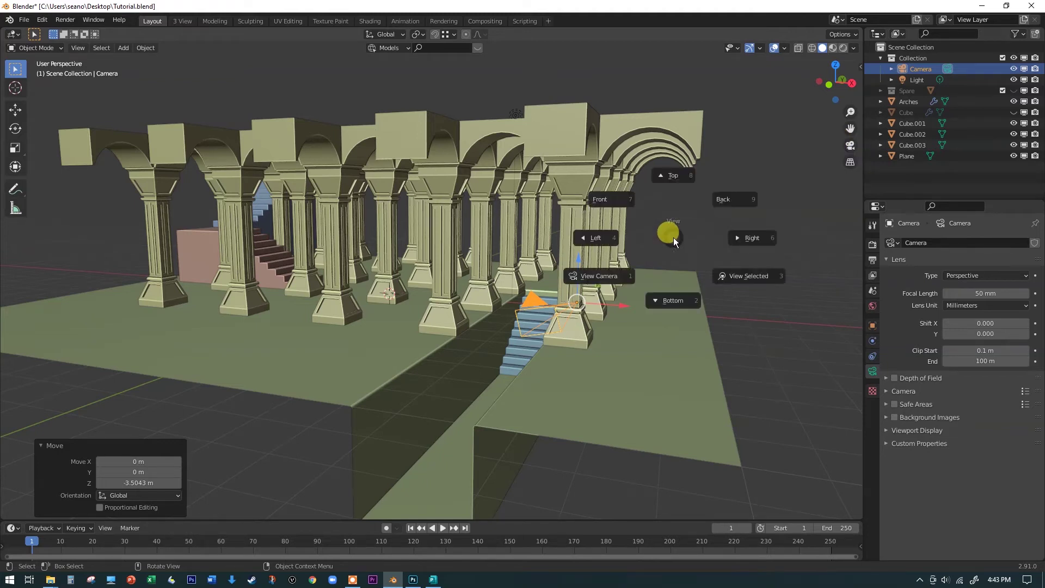
{"action": "left_click", "coordinate": [608, 276]}
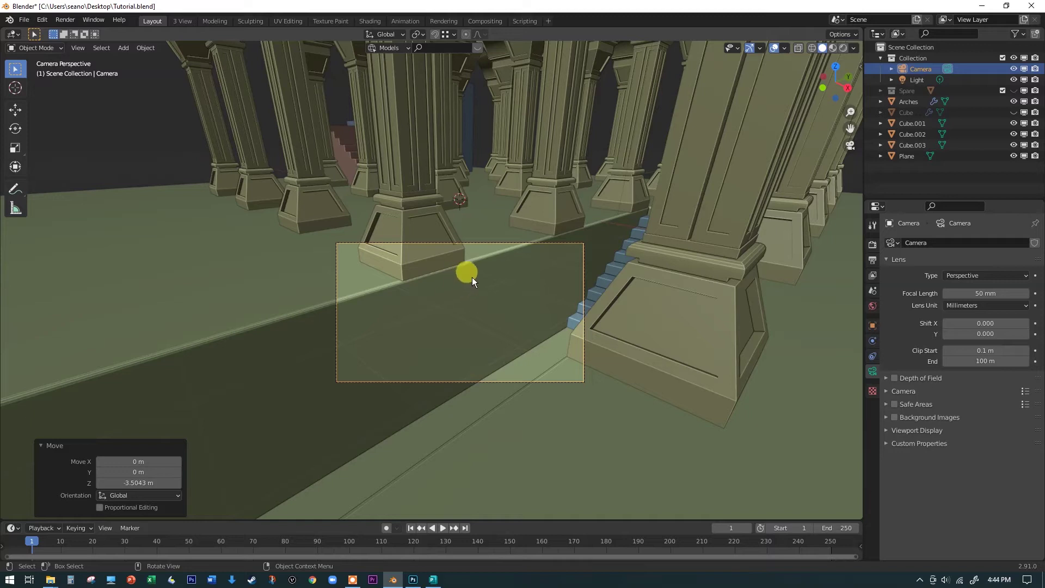
{"action": "key", "text": "KP_0"}
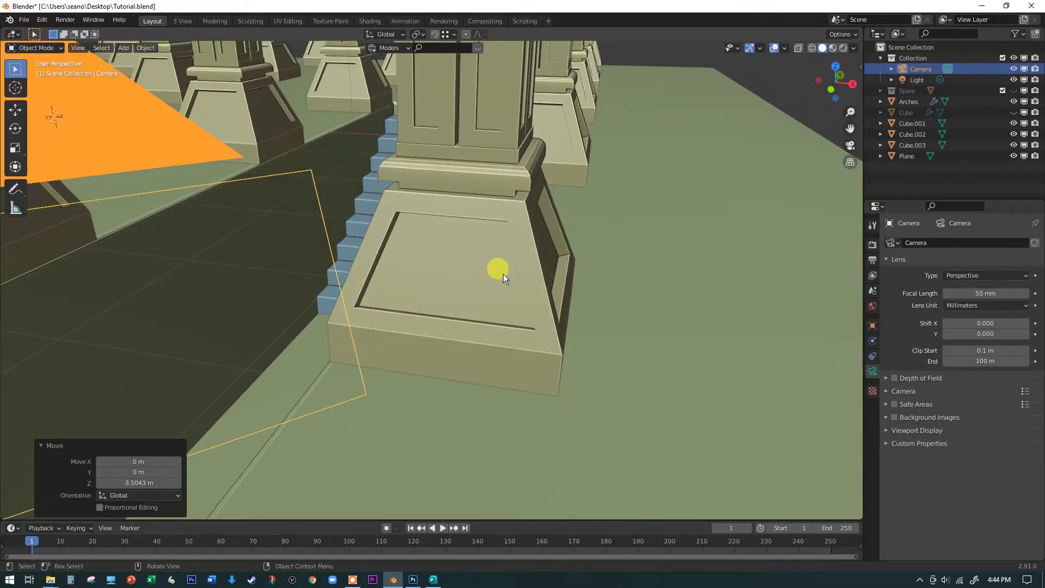
{"action": "scroll", "coordinate": [465, 187], "scroll_direction": "down", "scroll_amount": 3}
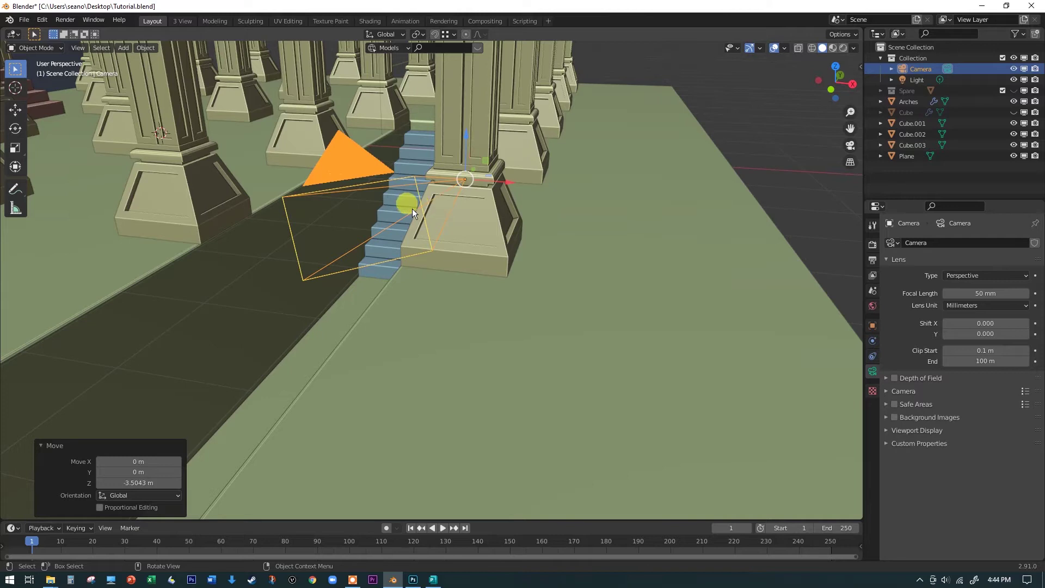
{"action": "key", "text": "KP_0"}
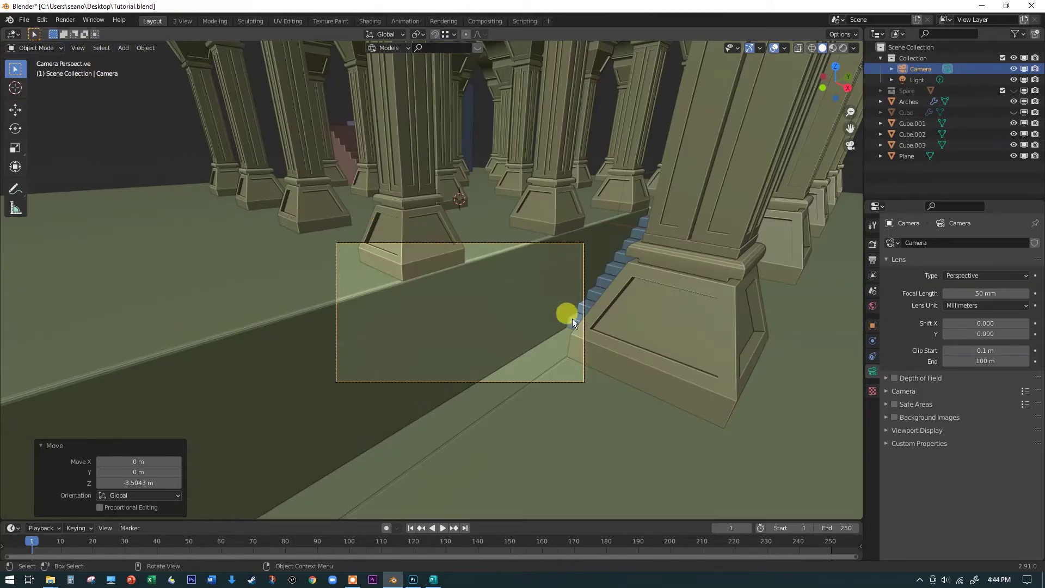
- Select the floor plane and zoom until the dashed camera frame border is visible
{"action": "left_click", "coordinate": [436, 335]}
{"action": "scroll", "coordinate": [435, 336], "scroll_direction": "up", "scroll_amount": 5}
{"action": "scroll", "coordinate": [435, 335], "scroll_direction": "down", "scroll_amount": 2}
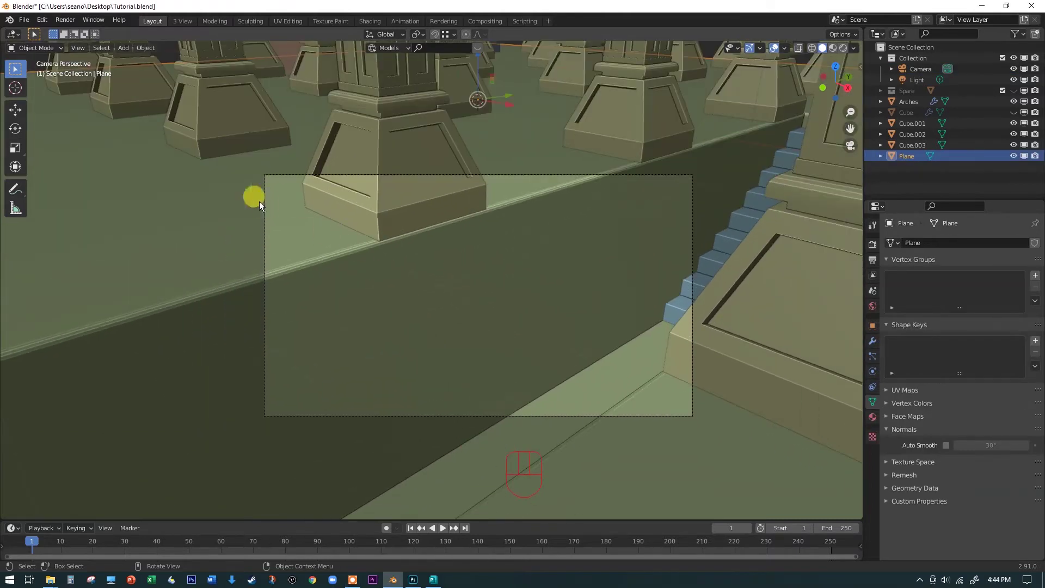
{"action": "scroll", "coordinate": [423, 304], "scroll_direction": "up", "scroll_amount": 4}
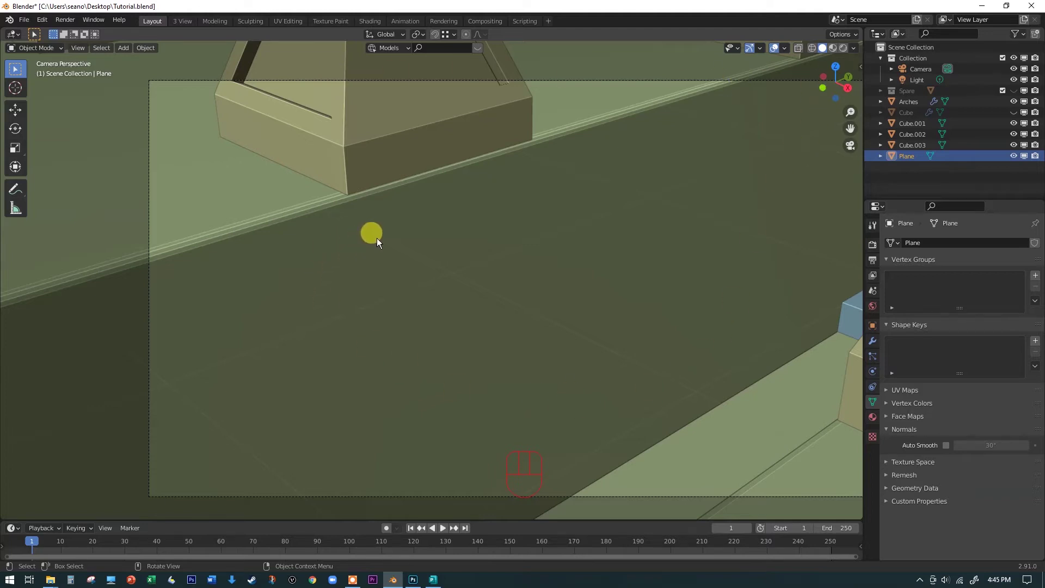
{"action": "scroll", "coordinate": [371, 235], "scroll_direction": "down", "scroll_amount": 5}
{"action": "scroll", "coordinate": [377, 237], "scroll_direction": "up", "scroll_amount": 1}
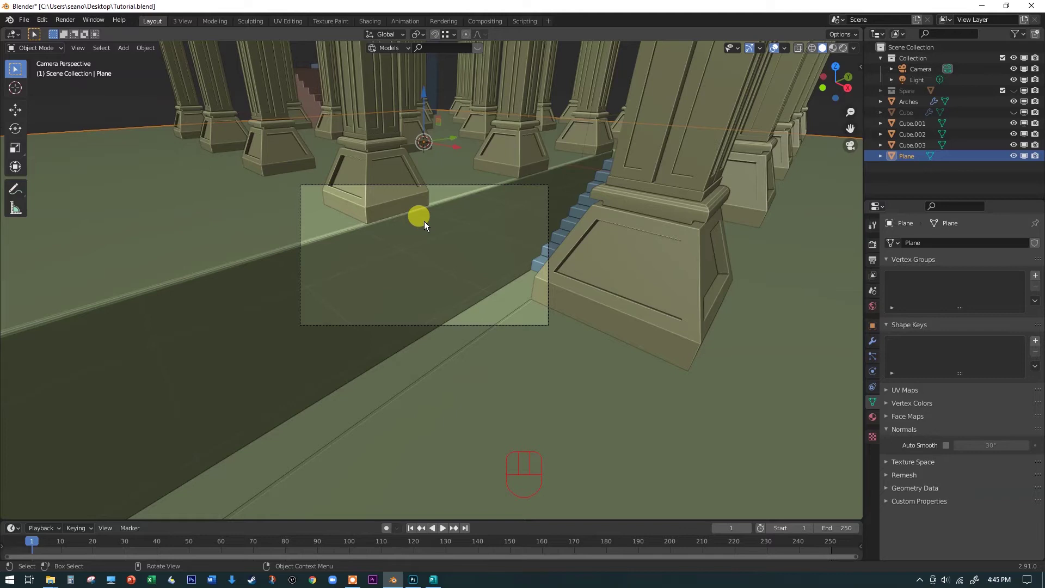
{"action": "scroll", "coordinate": [424, 221], "scroll_direction": "up", "scroll_amount": 4}
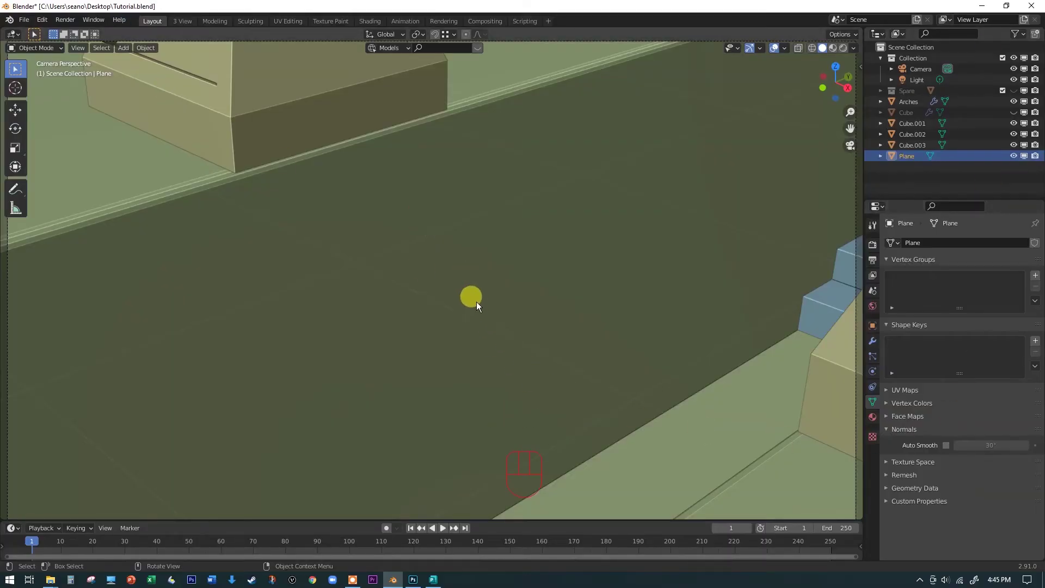
{"action": "scroll", "coordinate": [475, 302], "scroll_direction": "down", "scroll_amount": 3}
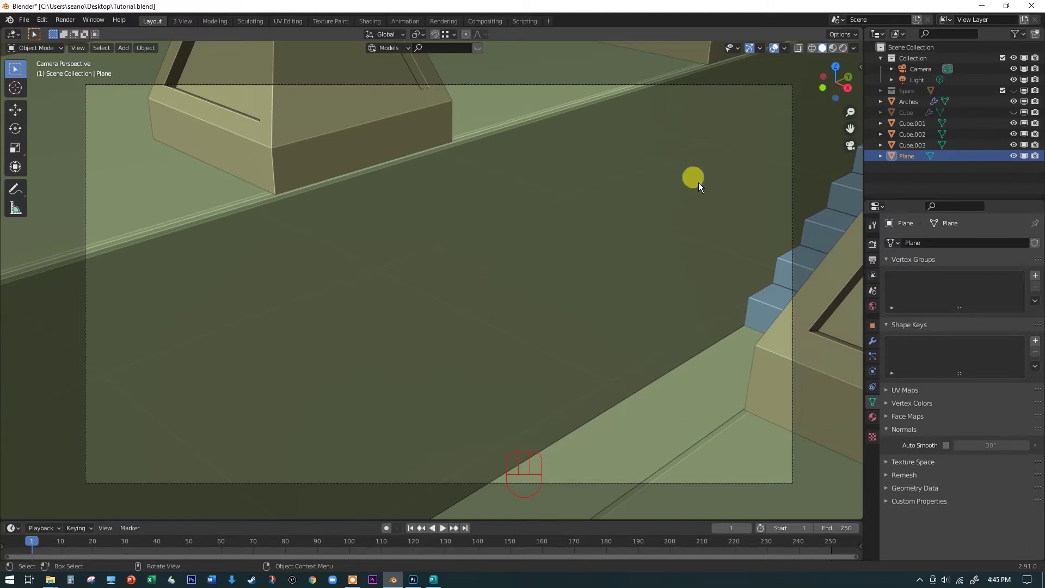
- Select the Camera and set its Focal Length to 30 mm
{"action": "left_click", "coordinate": [921, 69]}
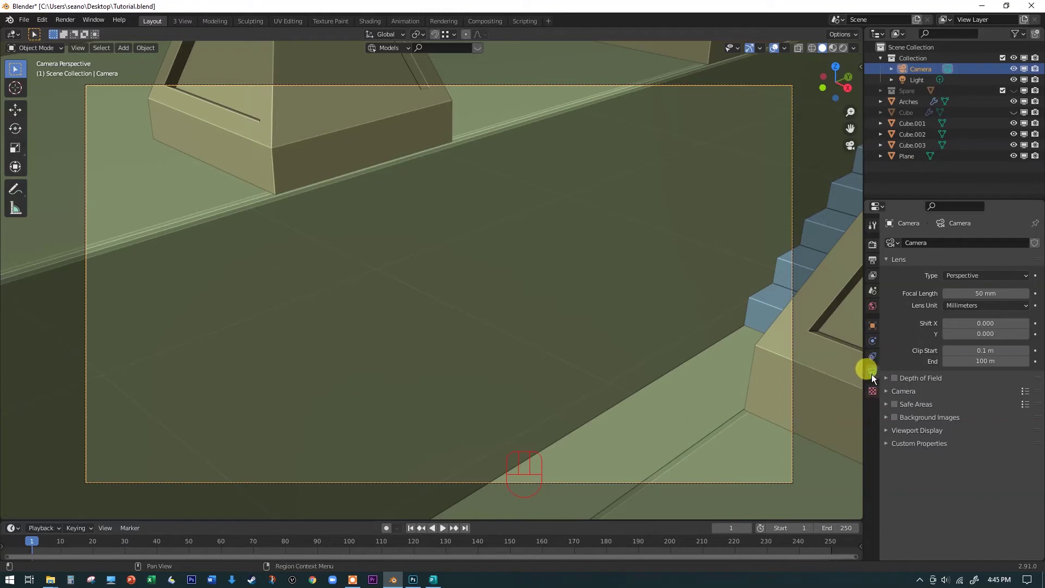
{"action": "left_click", "coordinate": [982, 293]}
{"action": "type", "text": "30"}
{"action": "key", "text": "Return"}
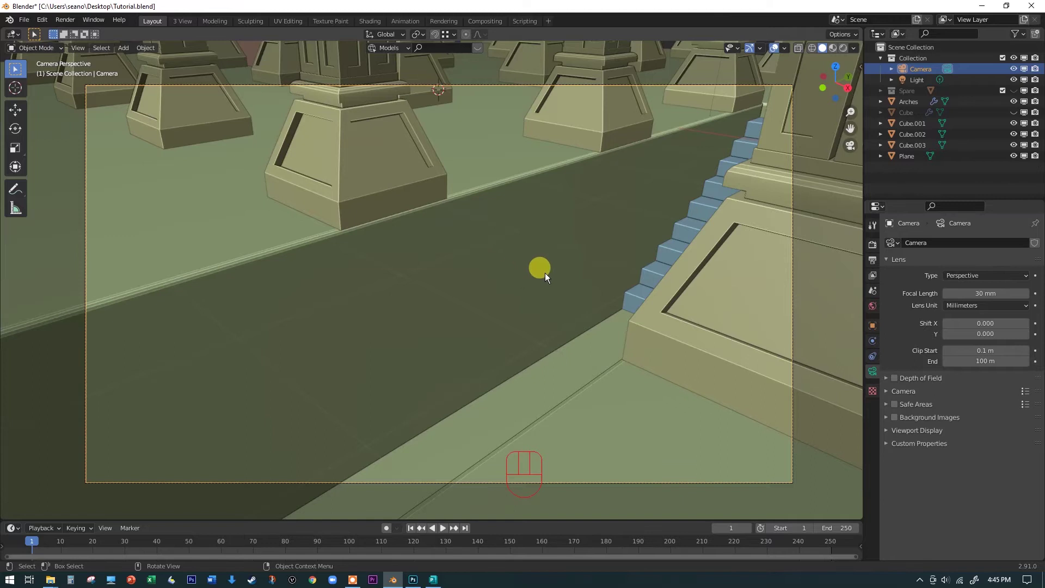
- Select the camera, shift it -0.26873 m along X, and view through it with Numpad 0
{"action": "scroll", "coordinate": [544, 273], "scroll_direction": "down", "scroll_amount": 2}
{"action": "middle_click_drag", "start_coordinate": [544, 273], "coordinate": [592, 267]}
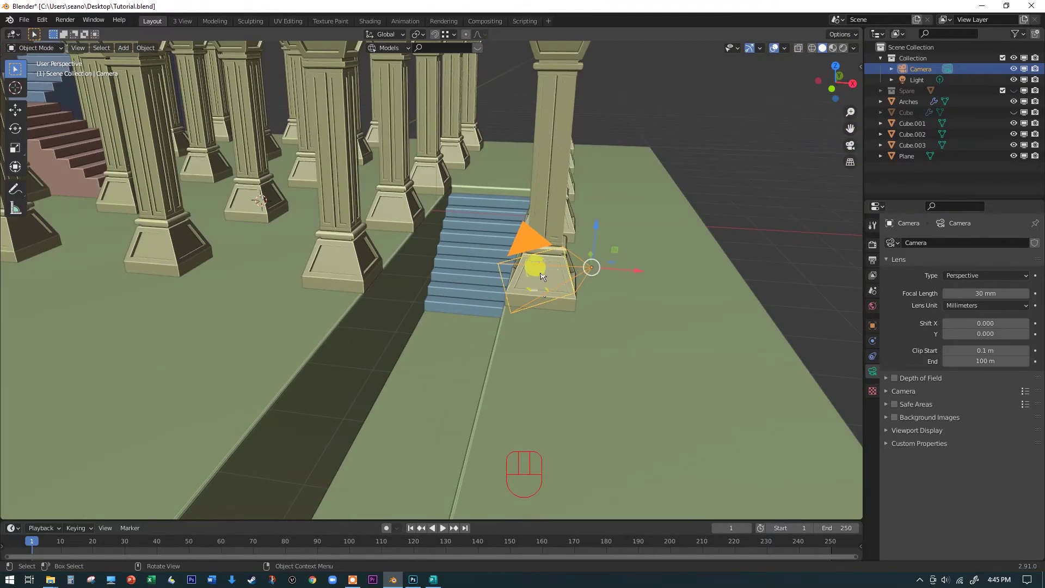
{"action": "left_click", "coordinate": [532, 266]}
{"action": "left_click", "coordinate": [550, 264]}
{"action": "mouse_move", "coordinate": [642, 273]}
{"action": "left_mouse_down"}
{"action": "mouse_move", "coordinate": [47, 217]}
{"action": "mouse_move", "coordinate": [508, 257]}
{"action": "mouse_move", "coordinate": [670, 295]}
{"action": "mouse_move", "coordinate": [659, 266]}
{"action": "mouse_move", "coordinate": [619, 265]}
{"action": "mouse_move", "coordinate": [635, 276]}
{"action": "left_mouse_up"}
{"action": "key", "text": "KP_0"}
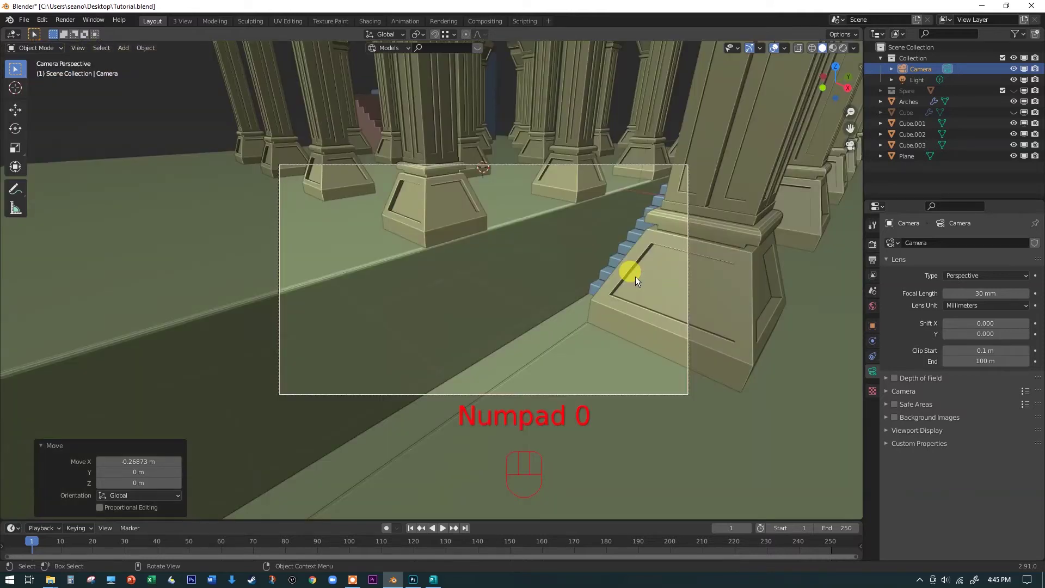
{"action": "scroll", "coordinate": [621, 294], "scroll_direction": "up", "scroll_amount": 2}
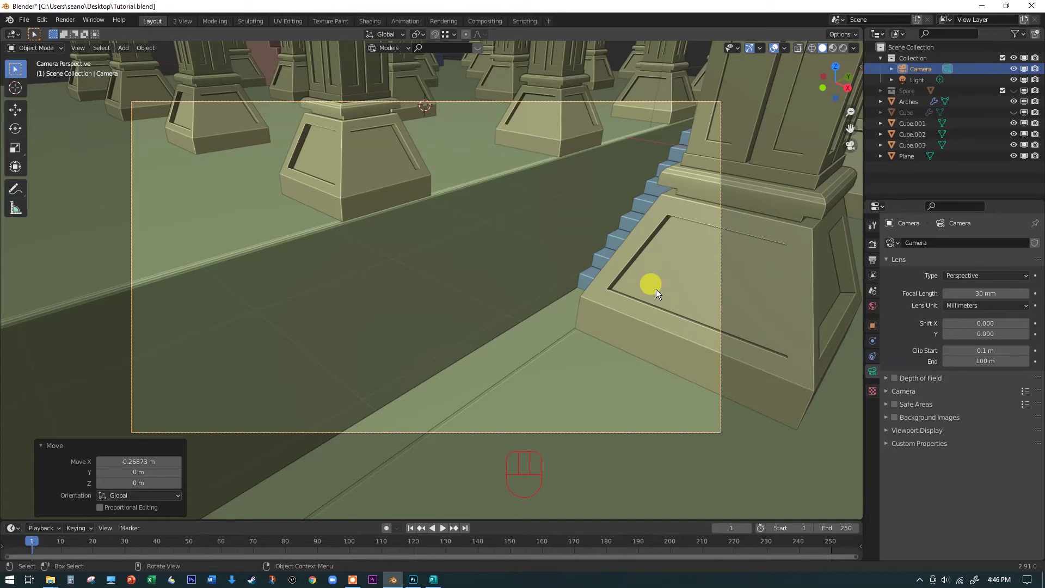
- Turn on Lock Camera to View from the Q favourites menu
{"action": "key", "text": "q"}
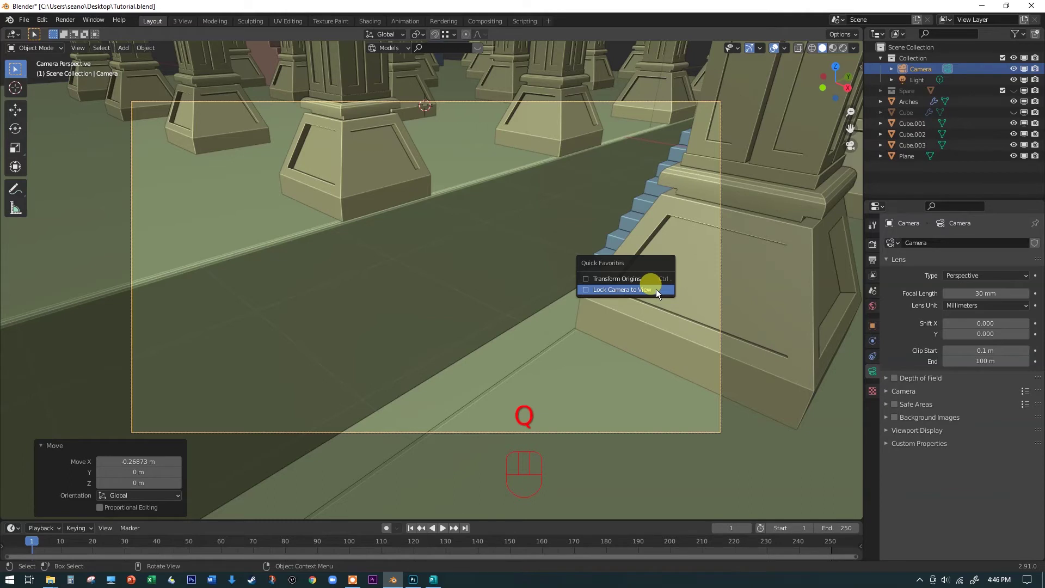
{"action": "left_click", "coordinate": [656, 289]}
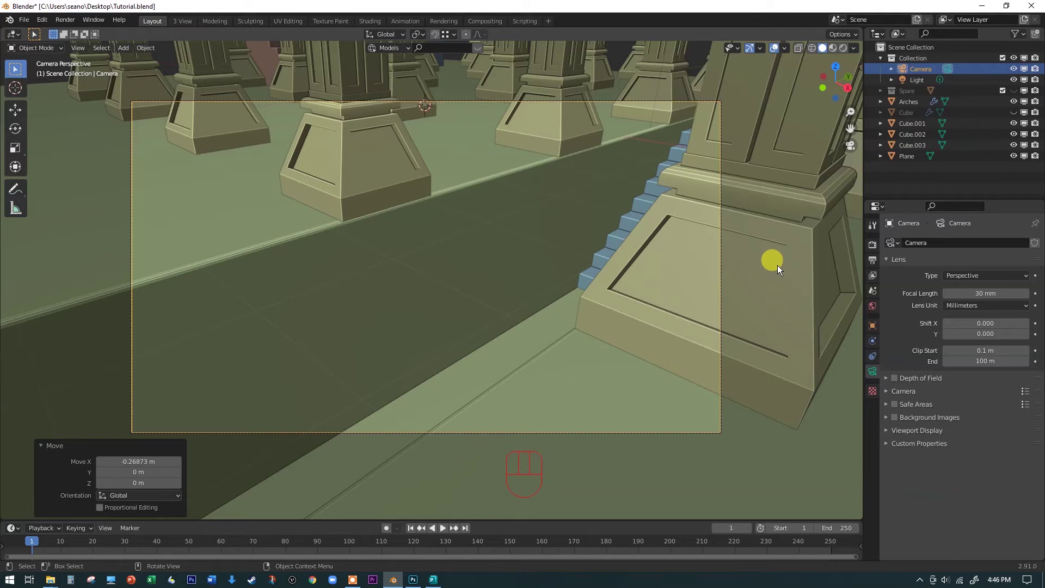
{"action": "key", "text": "q"}
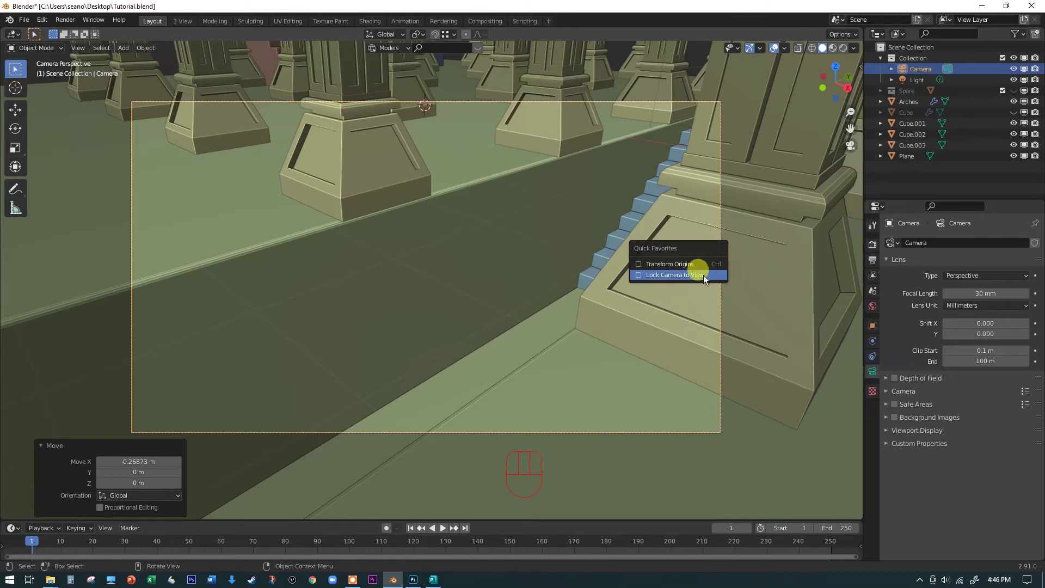
{"action": "left_click", "coordinate": [688, 276]}
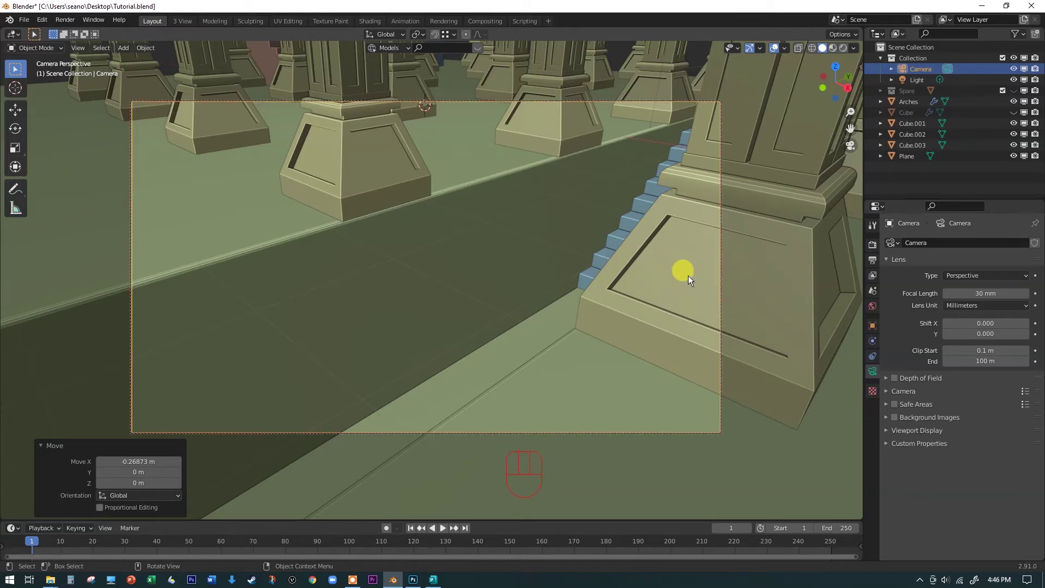
- Orbit and fly the locked camera to frame the blue stairs among the pillars
{"action": "middle_click_drag", "start_coordinate": [624, 272], "coordinate": [634, 247]}
{"action": "key", "text": "space"}
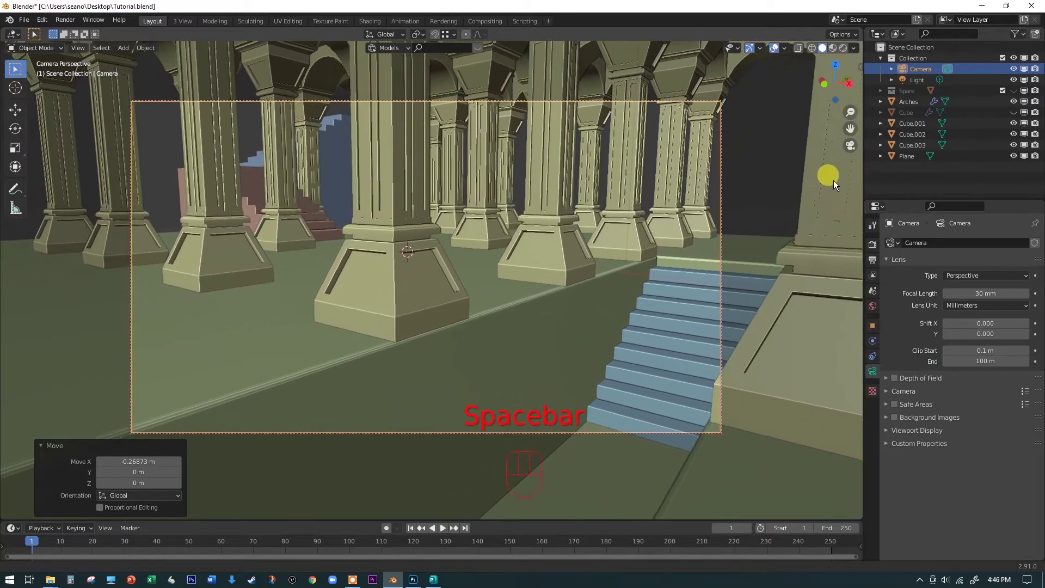
{"action": "left_click", "coordinate": [740, 186]}
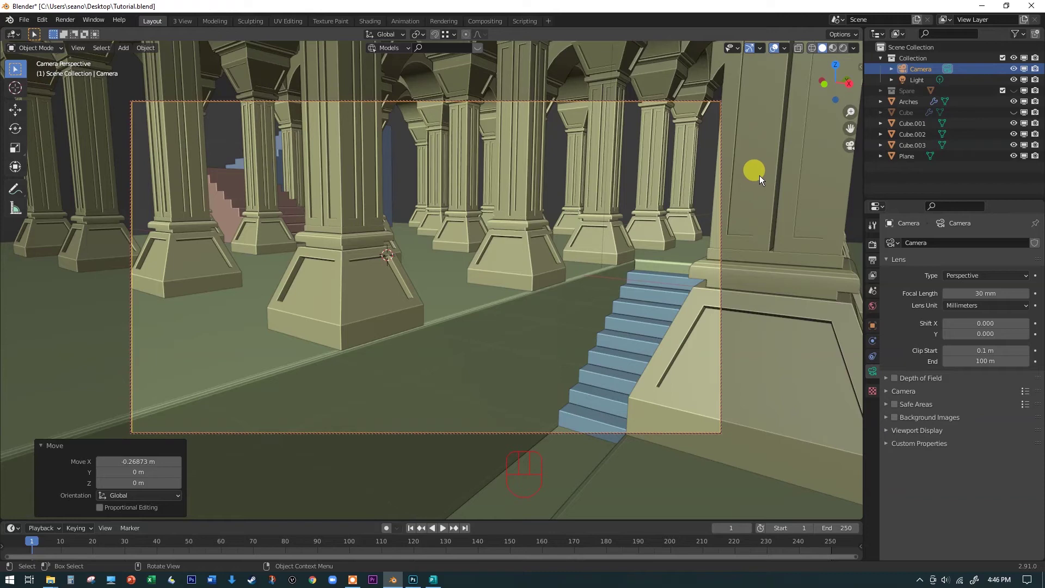
{"action": "middle_click_drag", "start_coordinate": [768, 193], "coordinate": [600, 155]}
{"action": "scroll", "coordinate": [622, 206], "scroll_direction": "up", "scroll_amount": 4}
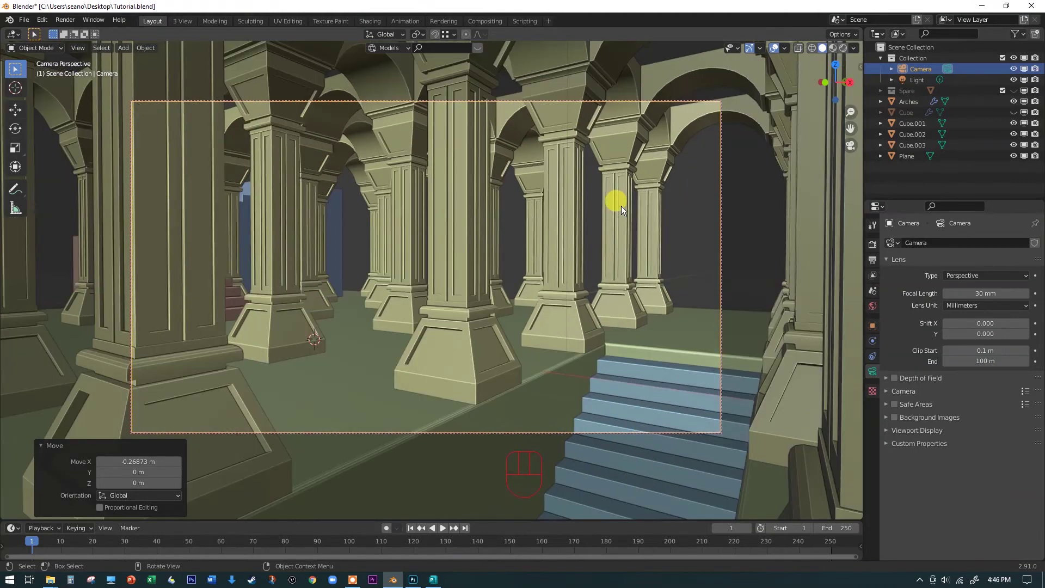
{"action": "scroll", "coordinate": [622, 206], "scroll_direction": "down", "scroll_amount": 4}
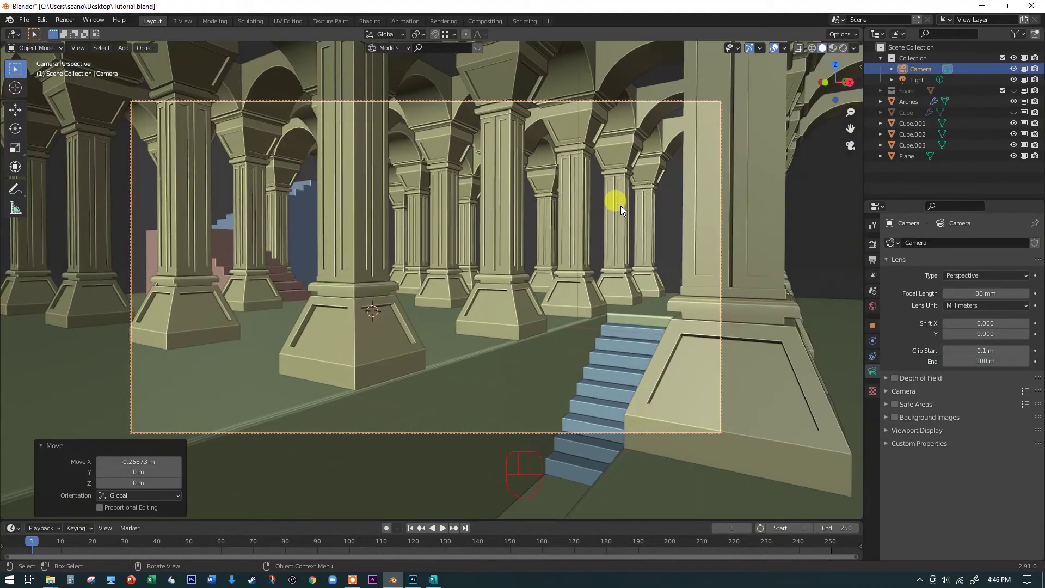
{"action": "mouse_move", "coordinate": [608, 209]}
{"action": "middle_mouse_down"}
{"action": "mouse_move", "coordinate": [604, 176]}
{"action": "mouse_move", "coordinate": [615, 223]}
{"action": "mouse_move", "coordinate": [612, 213]}
{"action": "middle_mouse_up"}
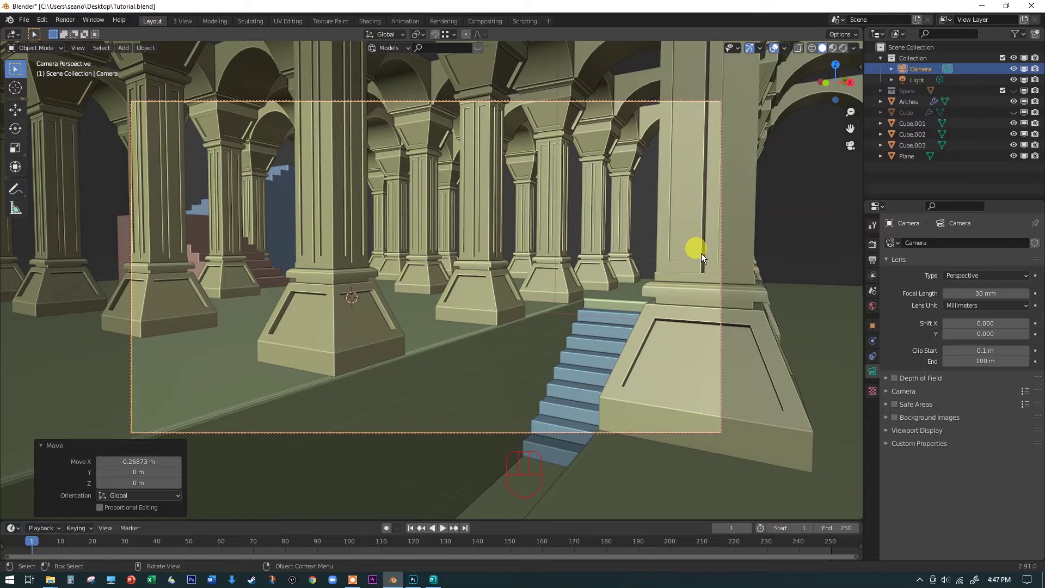
- Switch off Lock Camera to View from the Q favourites menu
{"action": "key", "text": "q"}
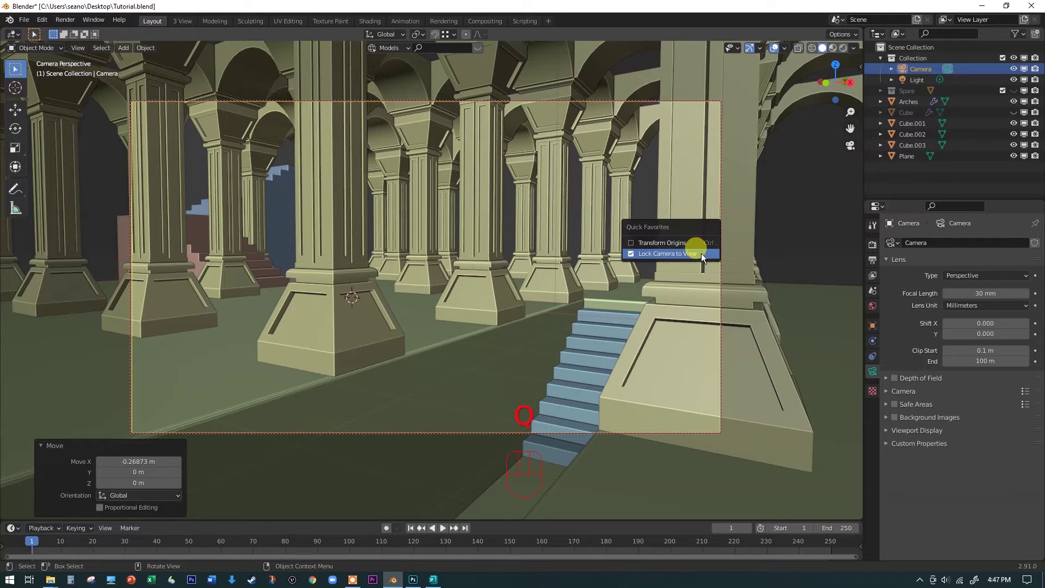
{"action": "left_click", "coordinate": [701, 253]}
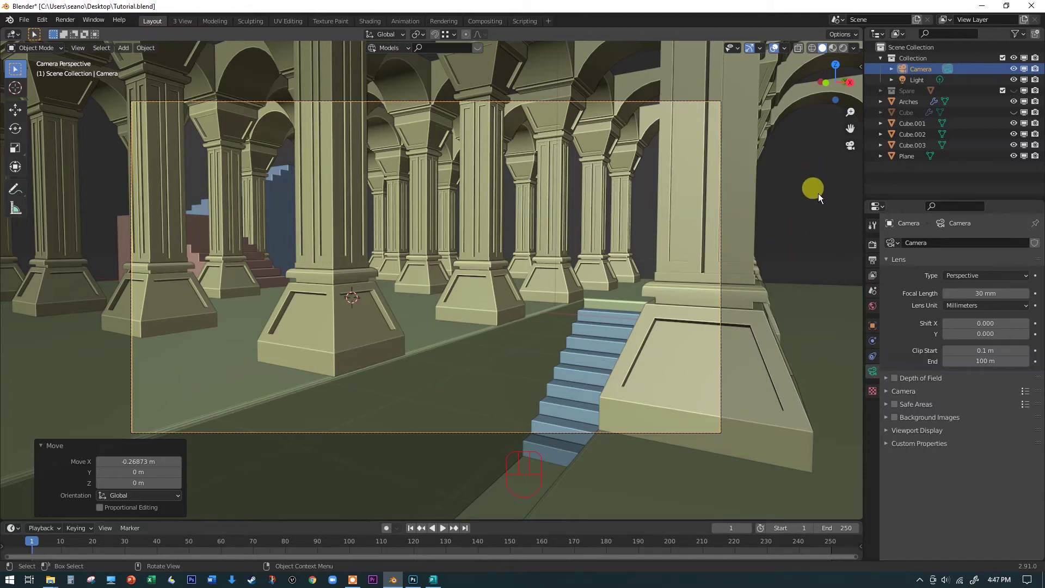
- Tick Camera to View in the sidebar's View Lock, reframe the blue stairs lower-middle, then untick it
{"action": "key", "text": "n"}
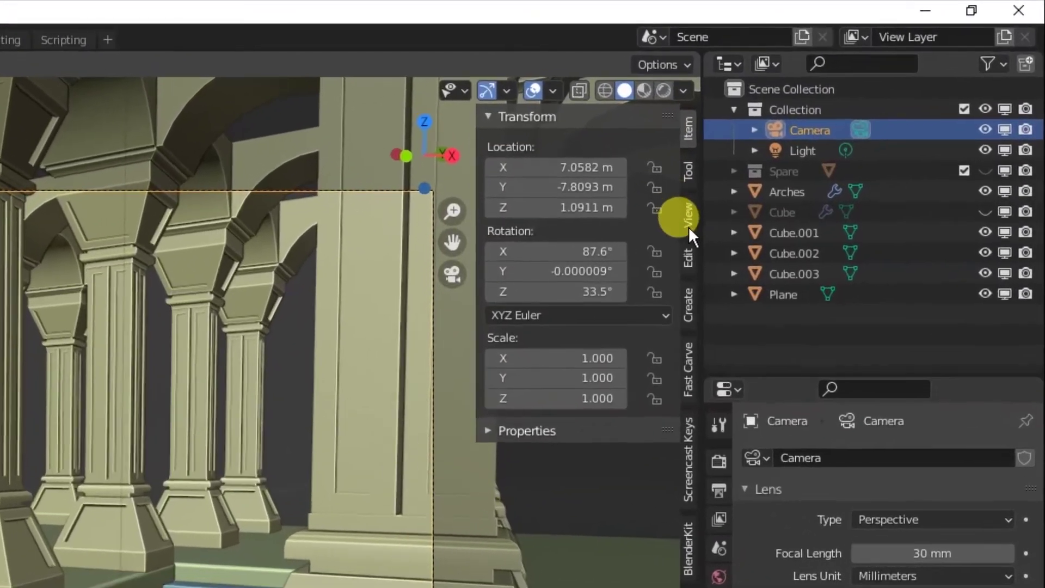
{"action": "left_click", "coordinate": [851, 117]}
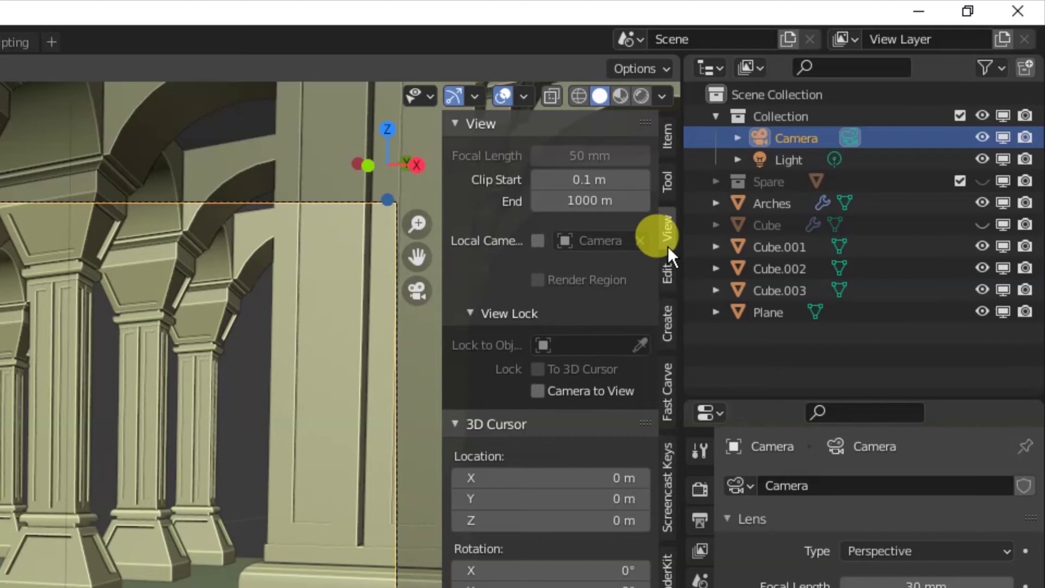
{"action": "left_click", "coordinate": [471, 314]}
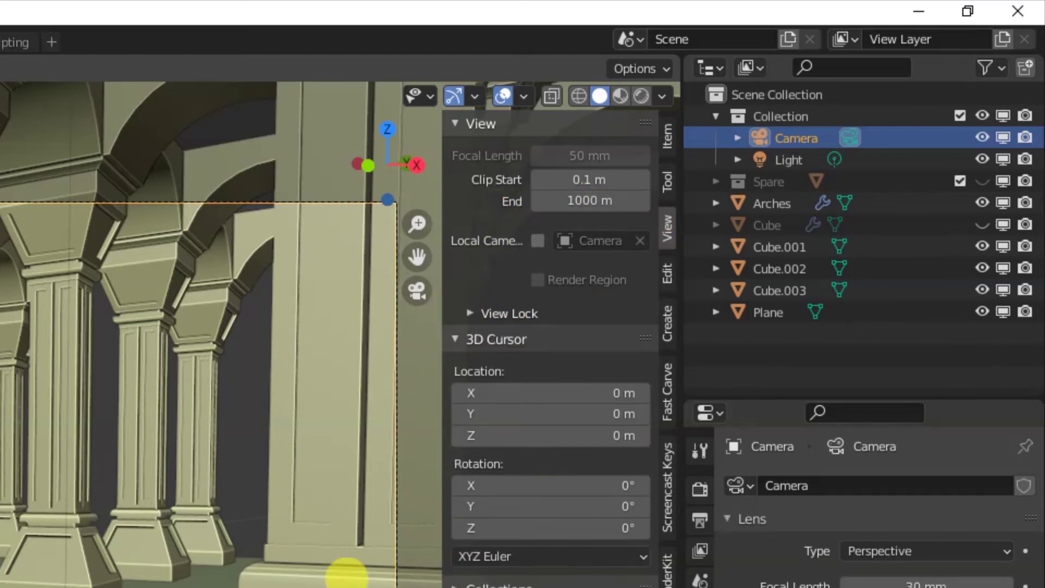
{"action": "left_click", "coordinate": [472, 314]}
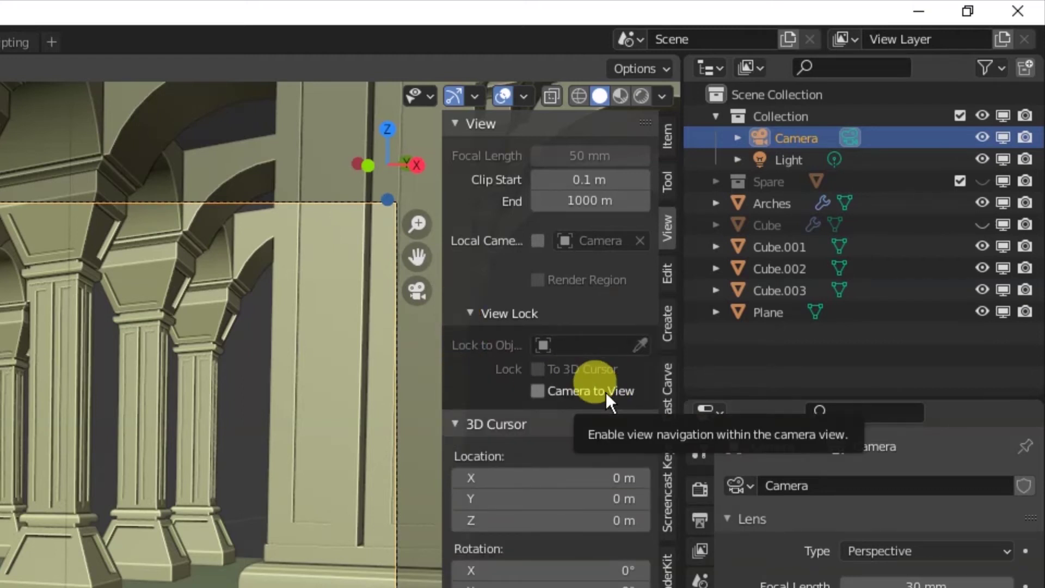
{"action": "left_click", "coordinate": [550, 390]}
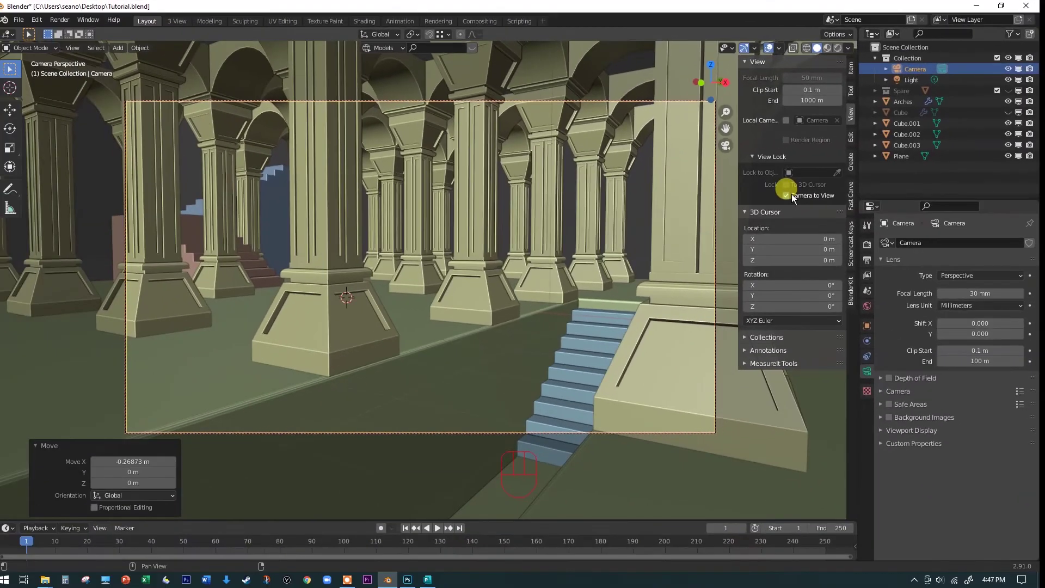
{"action": "middle_click_drag", "start_coordinate": [610, 219], "coordinate": [494, 233]}
{"action": "left_click", "coordinate": [786, 195]}
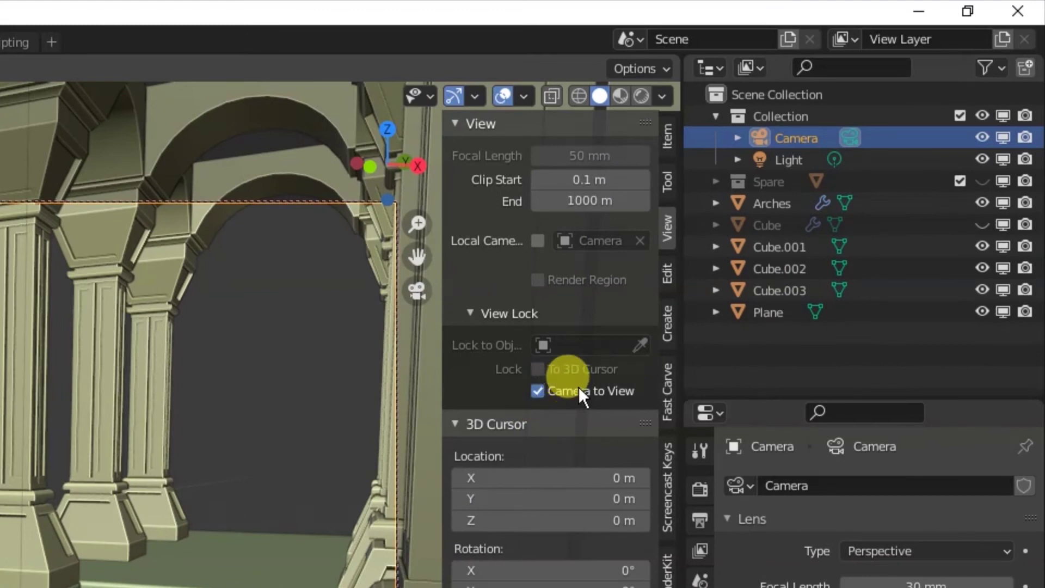
- Add Camera to View to Quick Favorites, untick the lock, and hide the N sidebar
{"action": "right_click", "coordinate": [580, 387]}
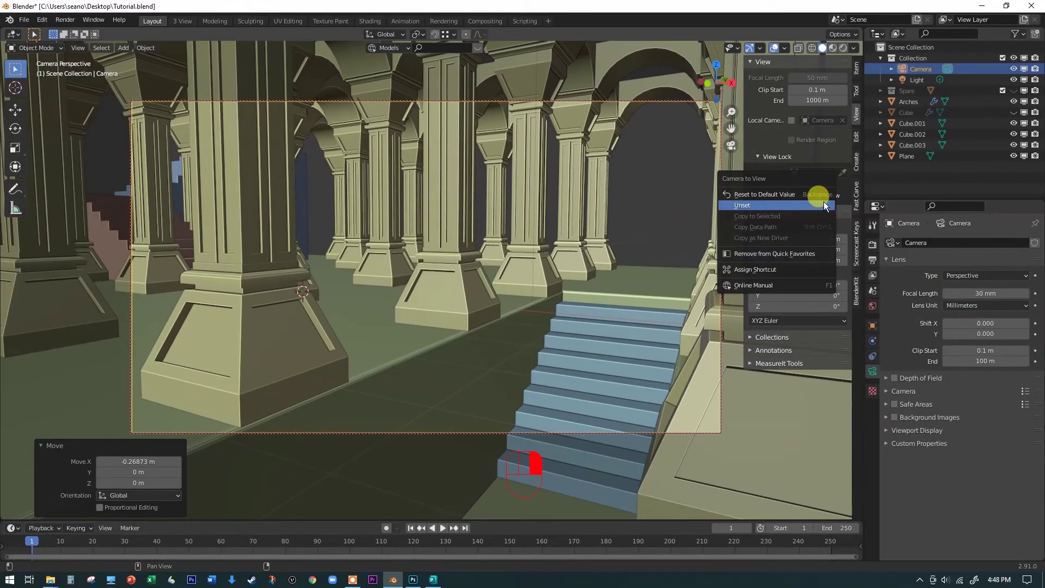
{"action": "right_click", "coordinate": [812, 140]}
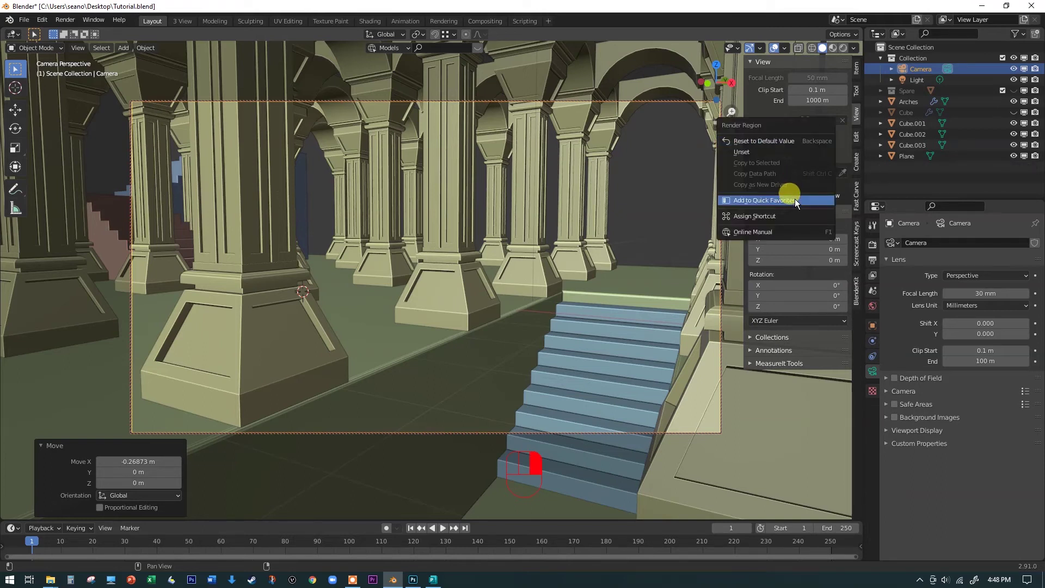
{"action": "left_click", "coordinate": [837, 142]}
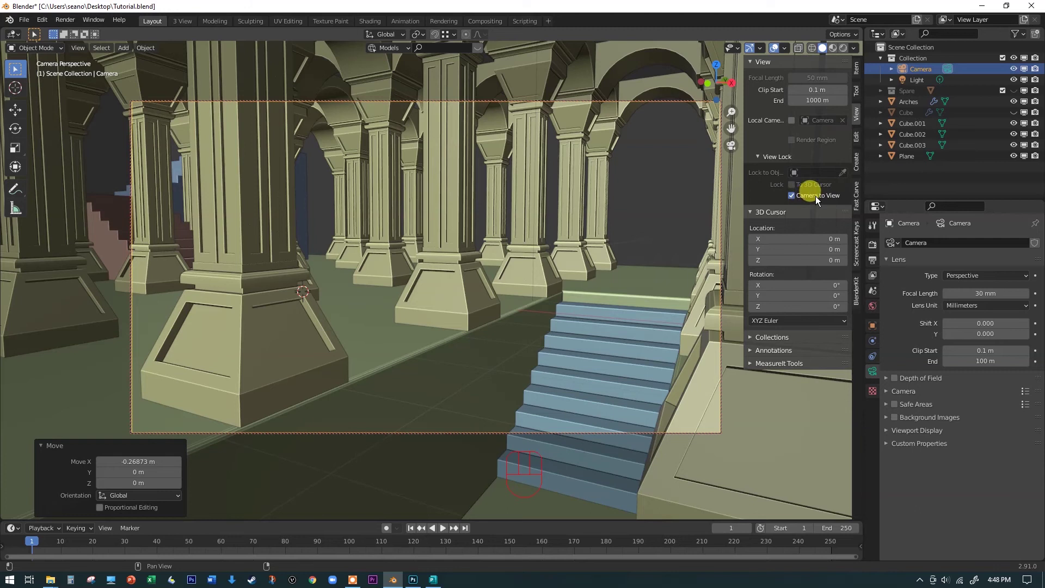
{"action": "left_click", "coordinate": [792, 195]}
{"action": "key", "text": "n"}
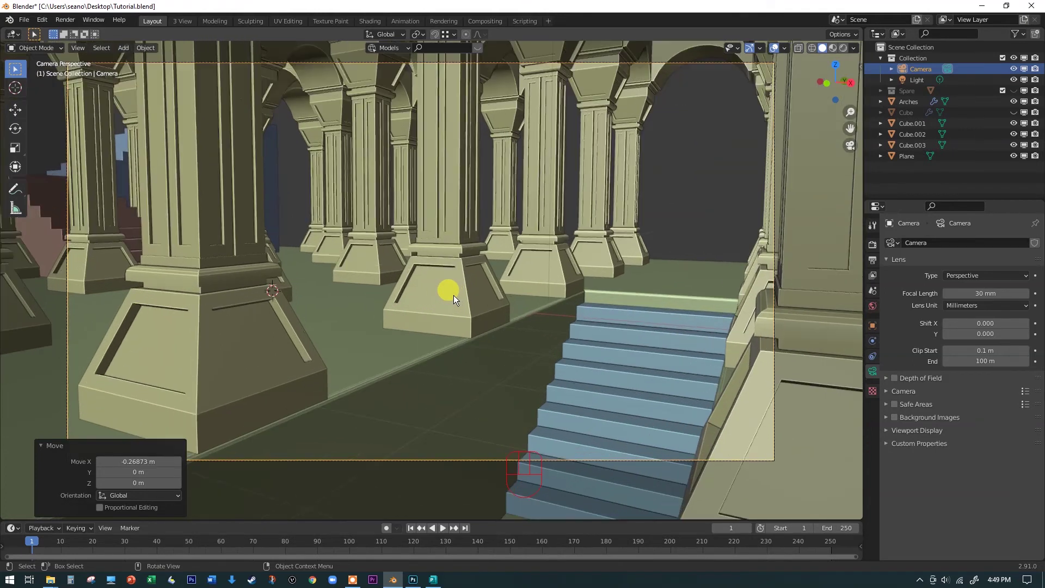
- Re-enable Lock Camera to View from Quick Favorites, orbit and zoom through the columns, then select Arches
{"action": "key", "text": "q"}
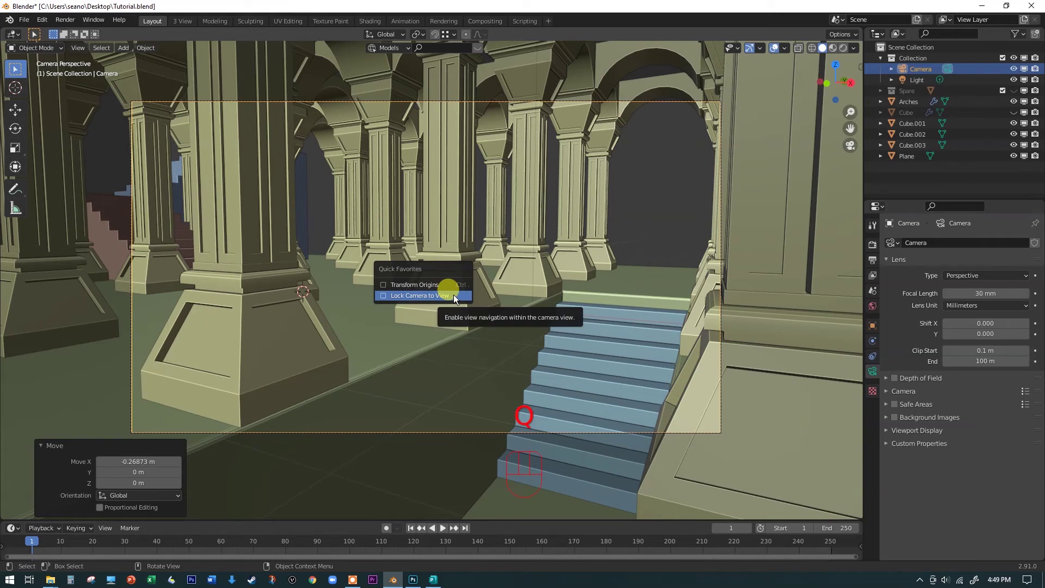
{"action": "left_click", "coordinate": [453, 295]}
{"action": "middle_click_drag", "start_coordinate": [462, 295], "coordinate": [446, 289]}
{"action": "scroll", "coordinate": [446, 289], "scroll_direction": "up", "scroll_amount": 2}
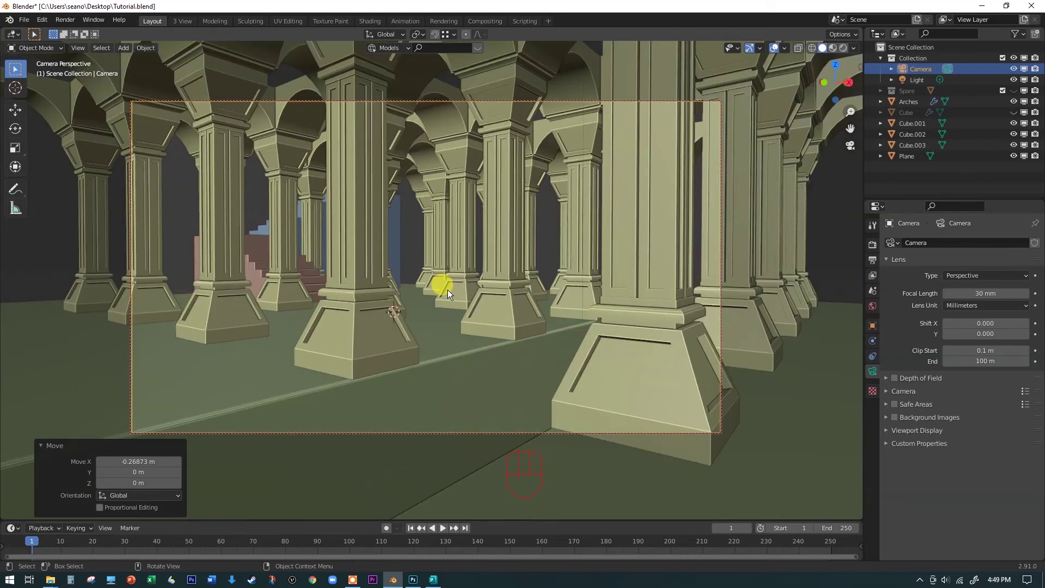
{"action": "key", "text": "space"}
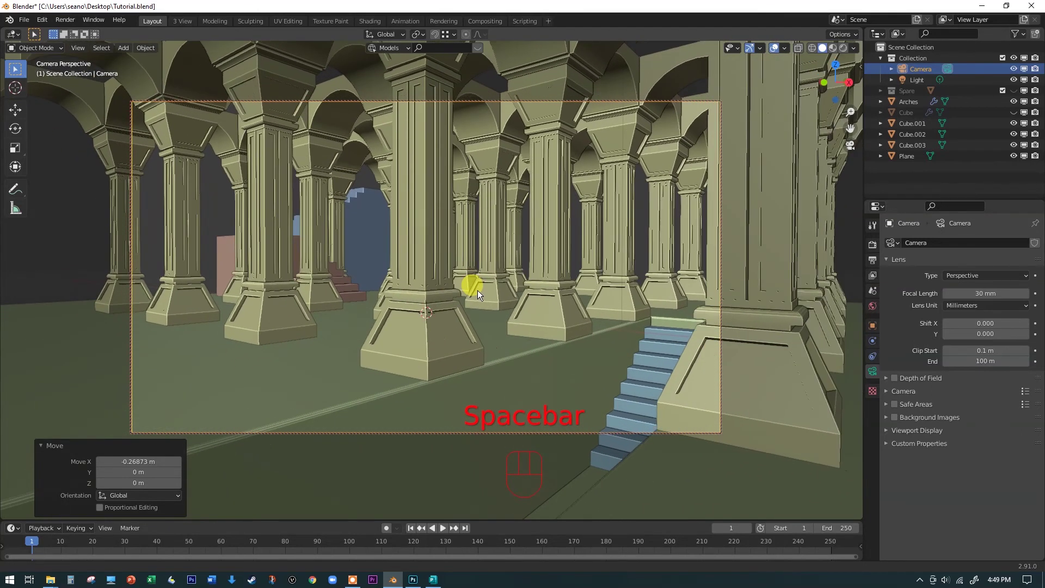
{"action": "left_click", "coordinate": [499, 282]}
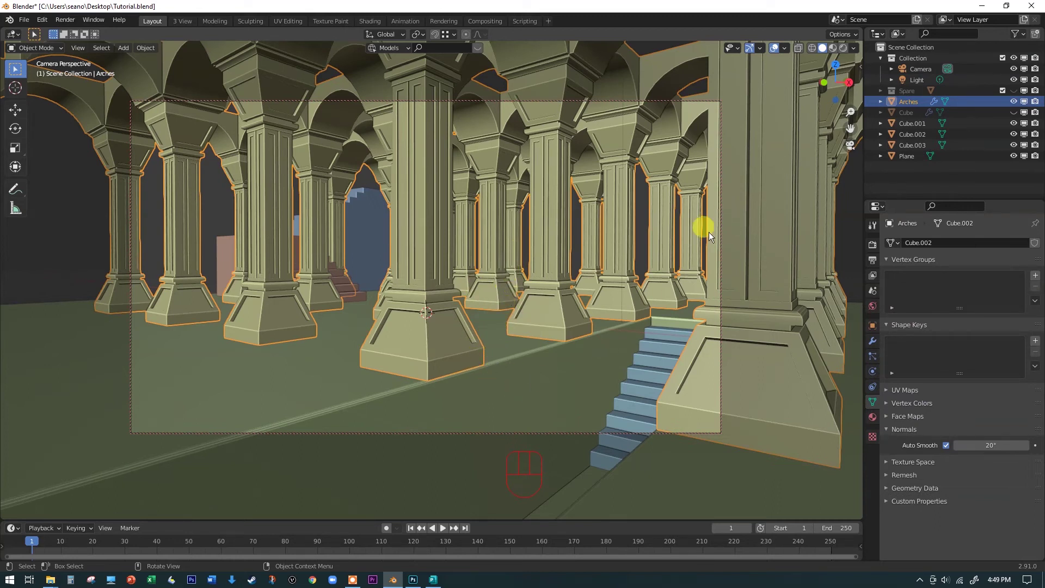
- Fly the locked camera forward until the blue stairs sit lower right, then select all objects
{"action": "key", "text": "KP_0"}
{"action": "key", "text": "KP_0"}
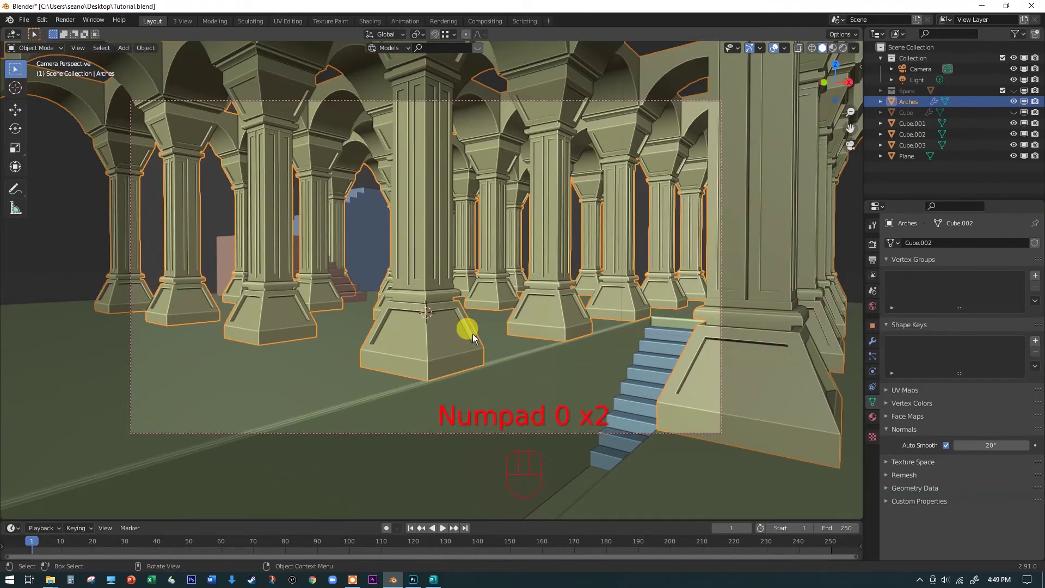
{"action": "key", "text": "shift"}
{"action": "key", "text": "shift+grave"}
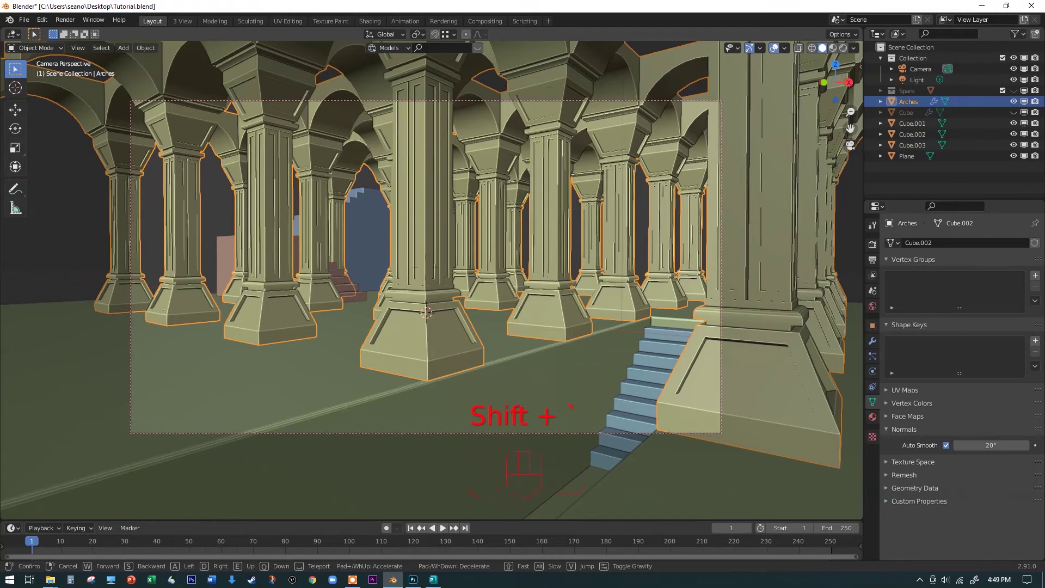
{"action": "key", "text": "w"}
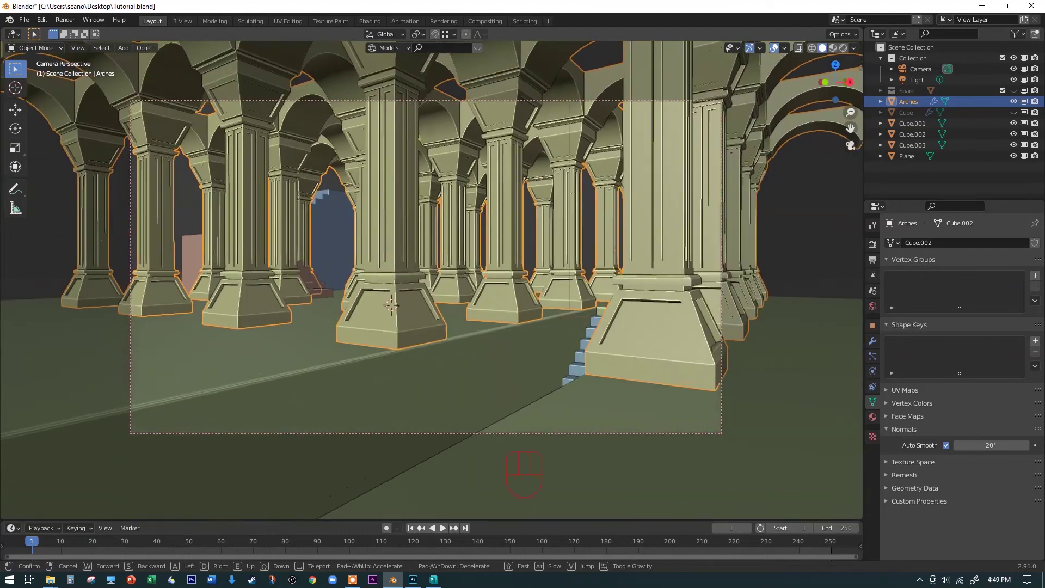
{"action": "key", "text": "w"}
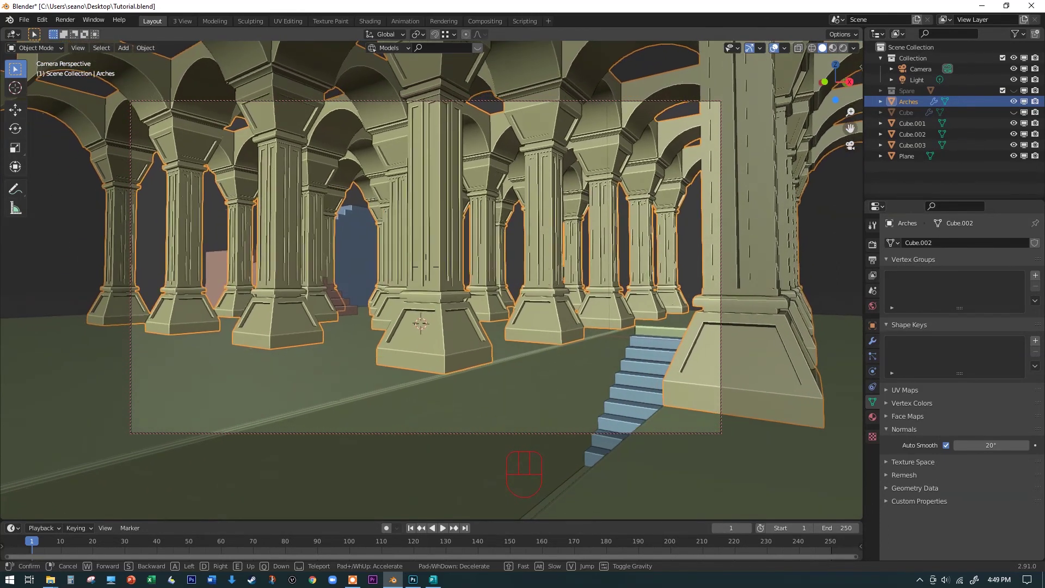
{"action": "left_click", "coordinate": [426, 274]}
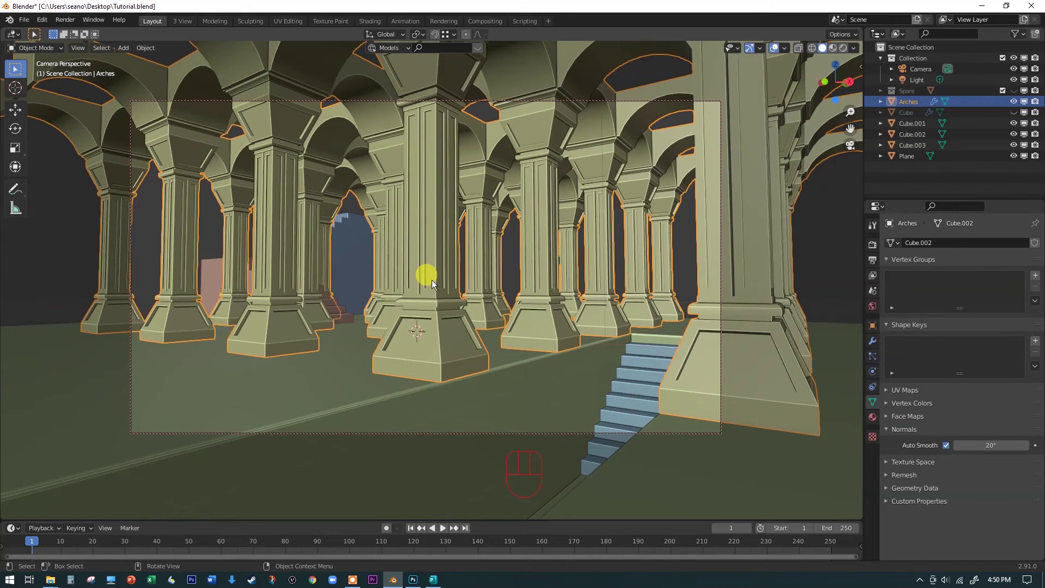
{"action": "key", "text": "a"}
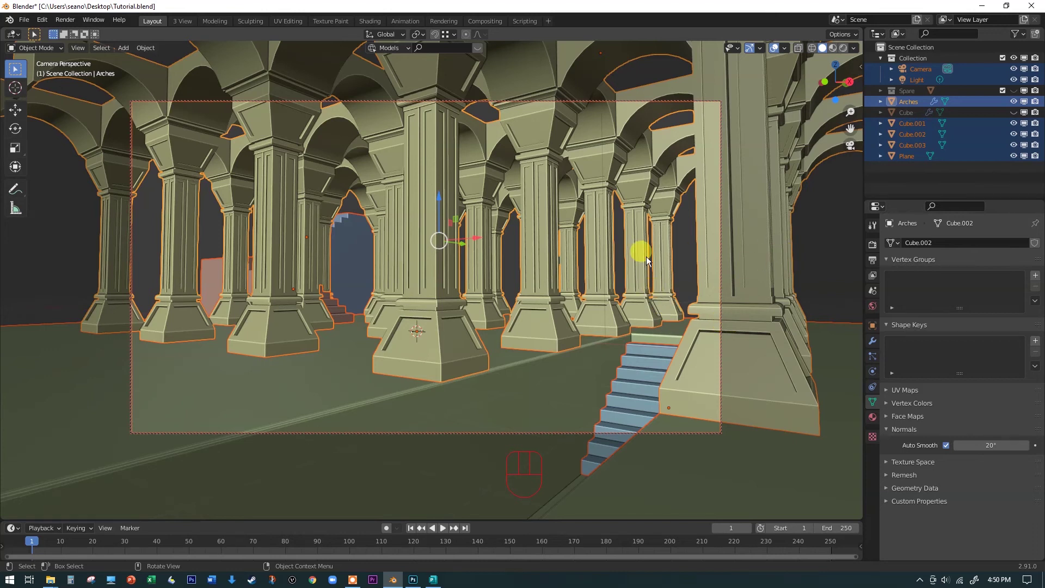
- Steer the camera with walk navigation to face the blue stairs beneath the arches
{"action": "key", "text": "shift+grave"}
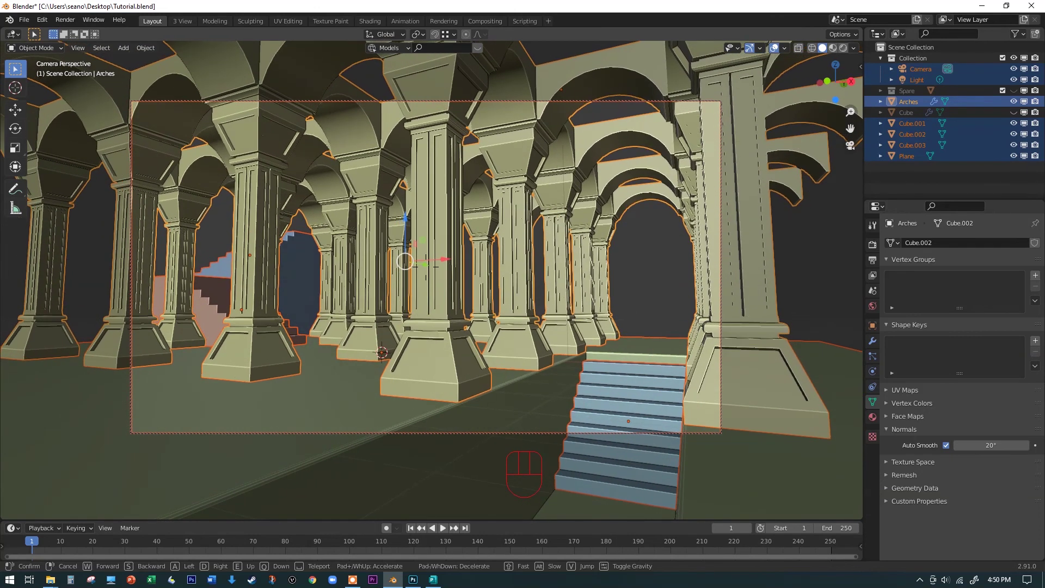
{"action": "left_click", "coordinate": [431, 279]}
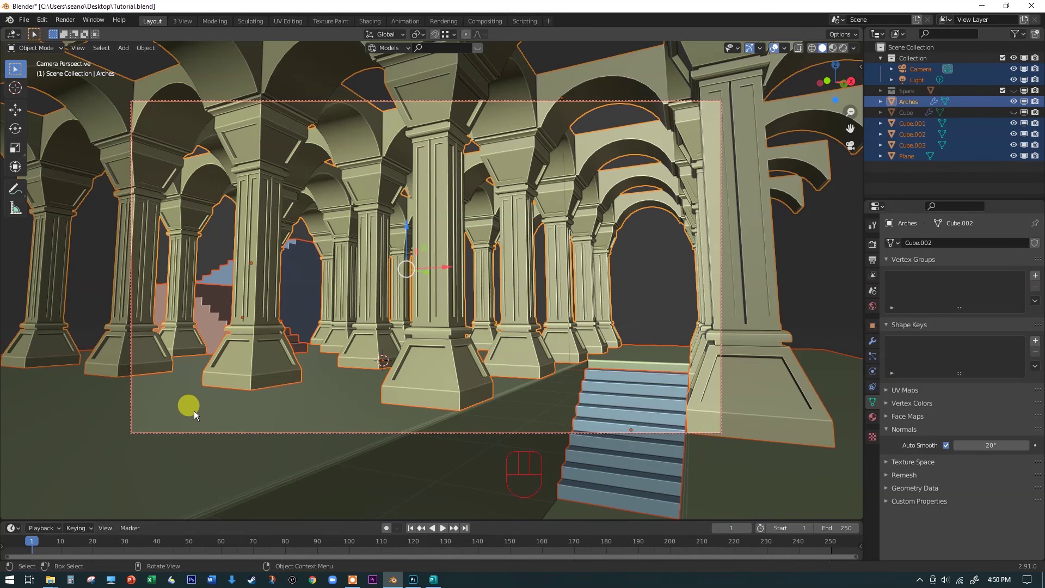
- Turn off Lock Camera to View via Quick Favorites and check the top view against the camera
{"action": "key", "text": "q"}
{"action": "left_click", "coordinate": [161, 411]}
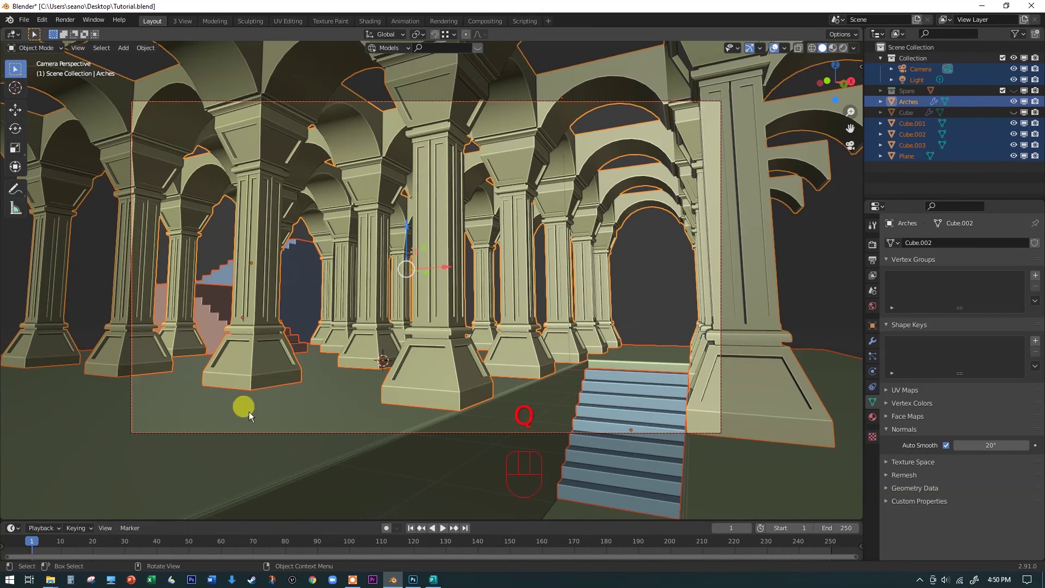
{"action": "key", "text": "KP_7"}
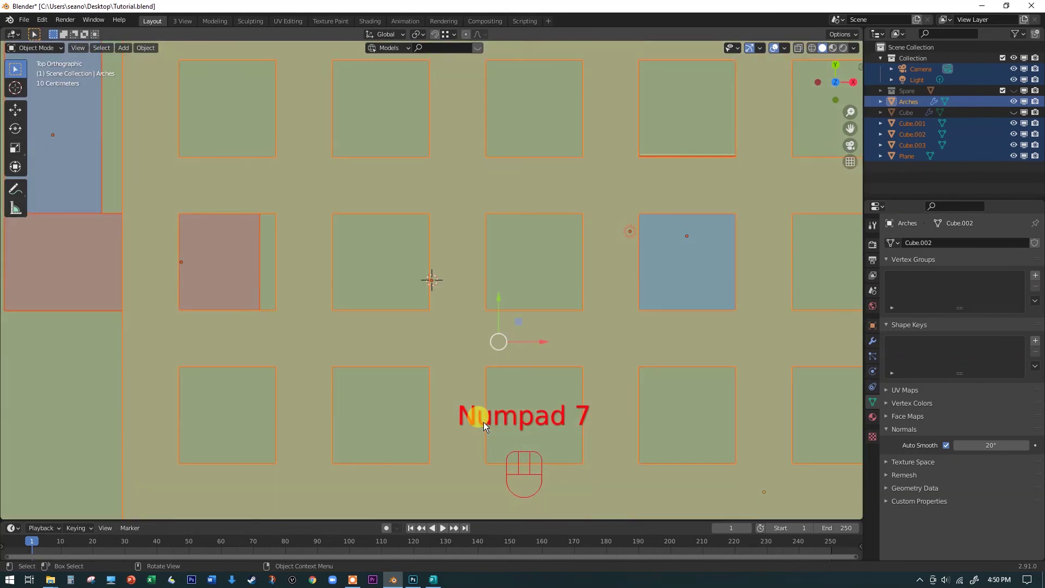
{"action": "key", "text": "KP_0"}
- Compare the Numpad 6 and right-side views with the camera view, then bring up the view pie
{"action": "key", "text": "KP_6"}
{"action": "key", "text": "KP_6"}
{"action": "key", "text": "KP_3"}
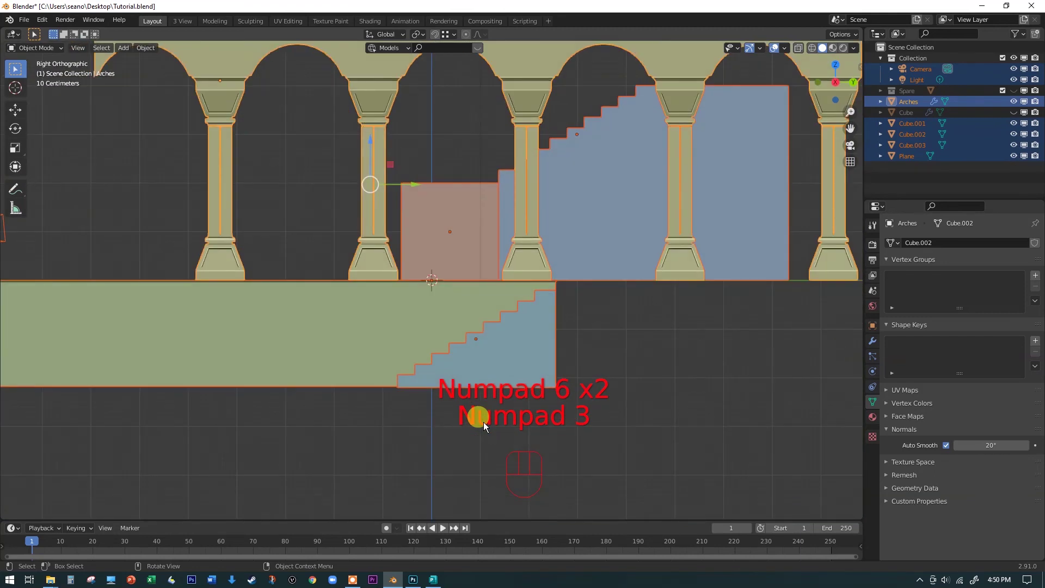
{"action": "key", "text": "KP_0"}
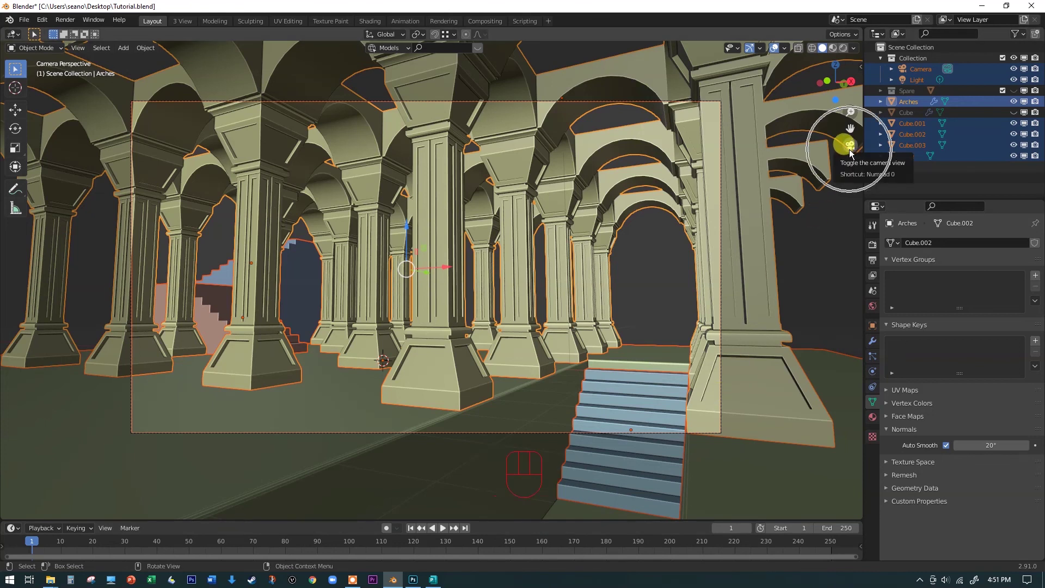
{"action": "key", "text": "ctrl"}
{"action": "key", "text": "grave"}
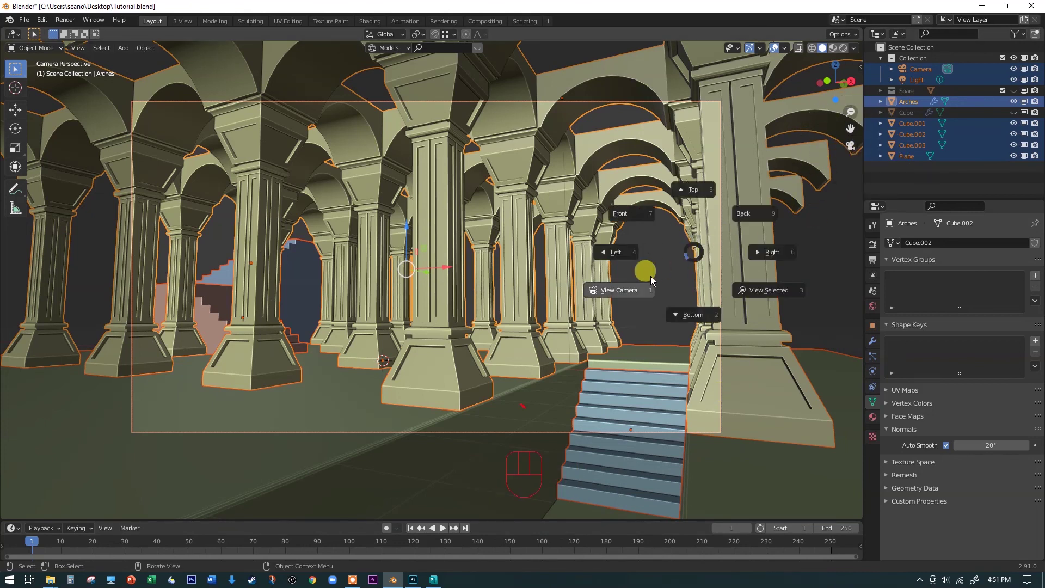